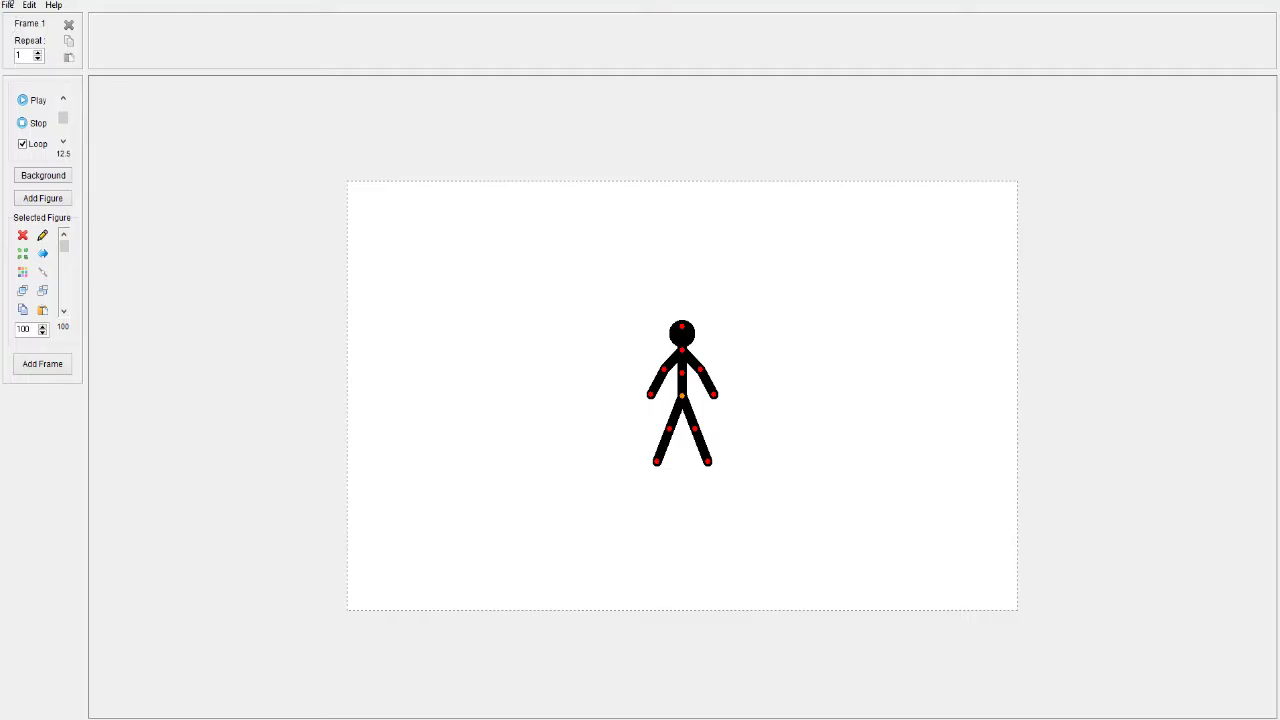
# Step: Edit the stick figure, delete its segments until one line remains, and stretch that line horizontally to a length of about 137
pyautogui.click(263, 123)
pyautogui.click(42, 236)
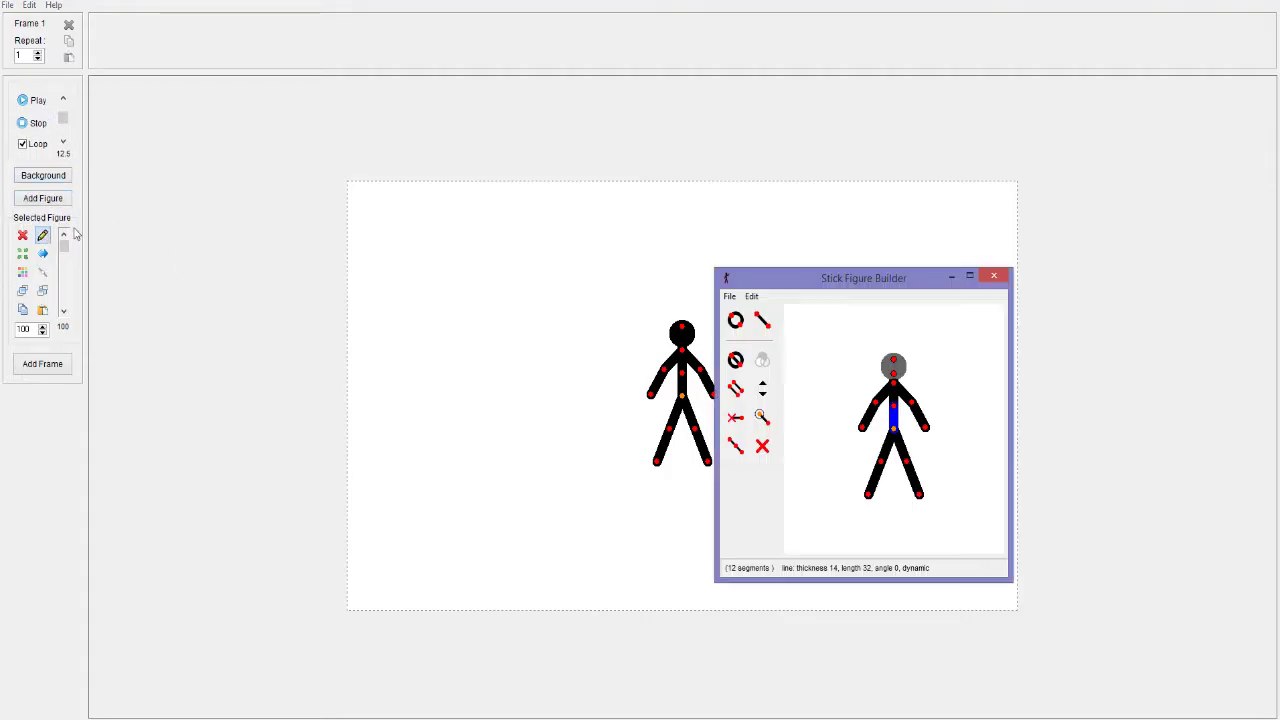
pyautogui.click(763, 447)
pyautogui.click(763, 447)
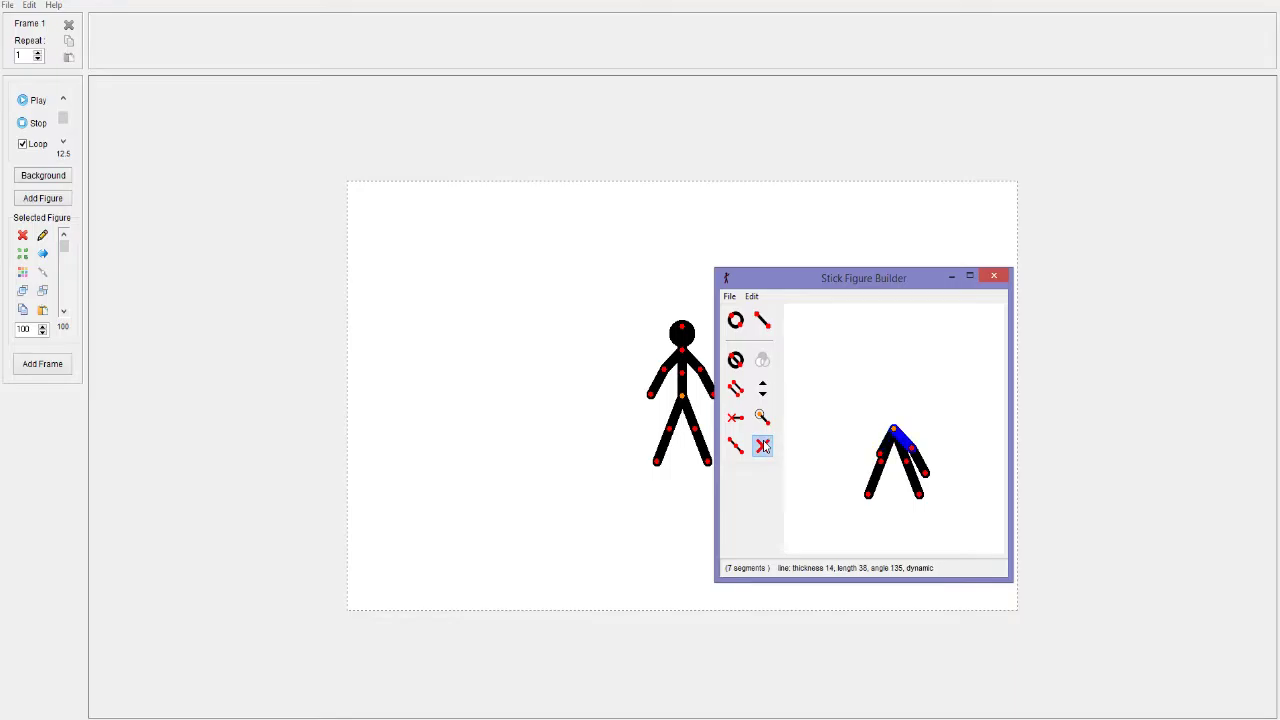
pyautogui.click(763, 447)
pyautogui.click(763, 447)
pyautogui.click(763, 447)
pyautogui.moveTo(908, 464); pyautogui.dragTo(987, 432)
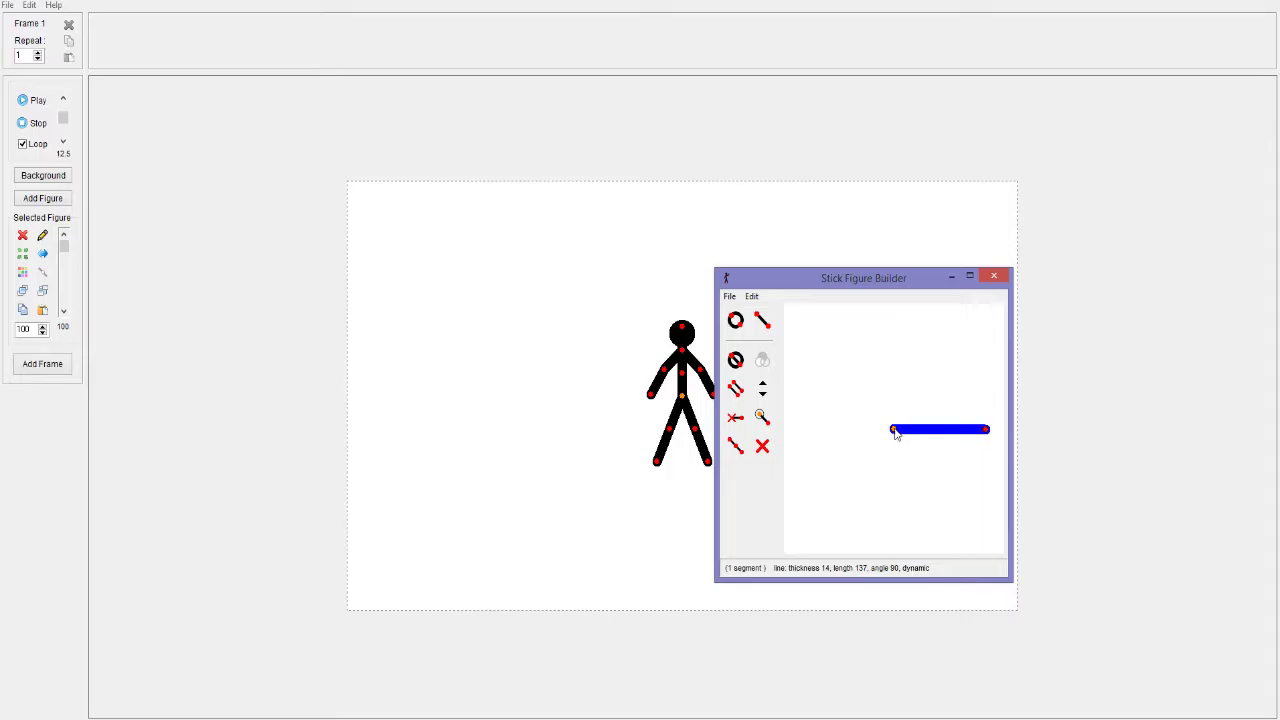
pyautogui.moveTo(893, 430); pyautogui.dragTo(855, 459)
# Step: Add the single-line figure to the animation under the name Floor
pyautogui.click(730, 296)
pyautogui.click(760, 372)
pyautogui.write('Floor')
pyautogui.press('Return')
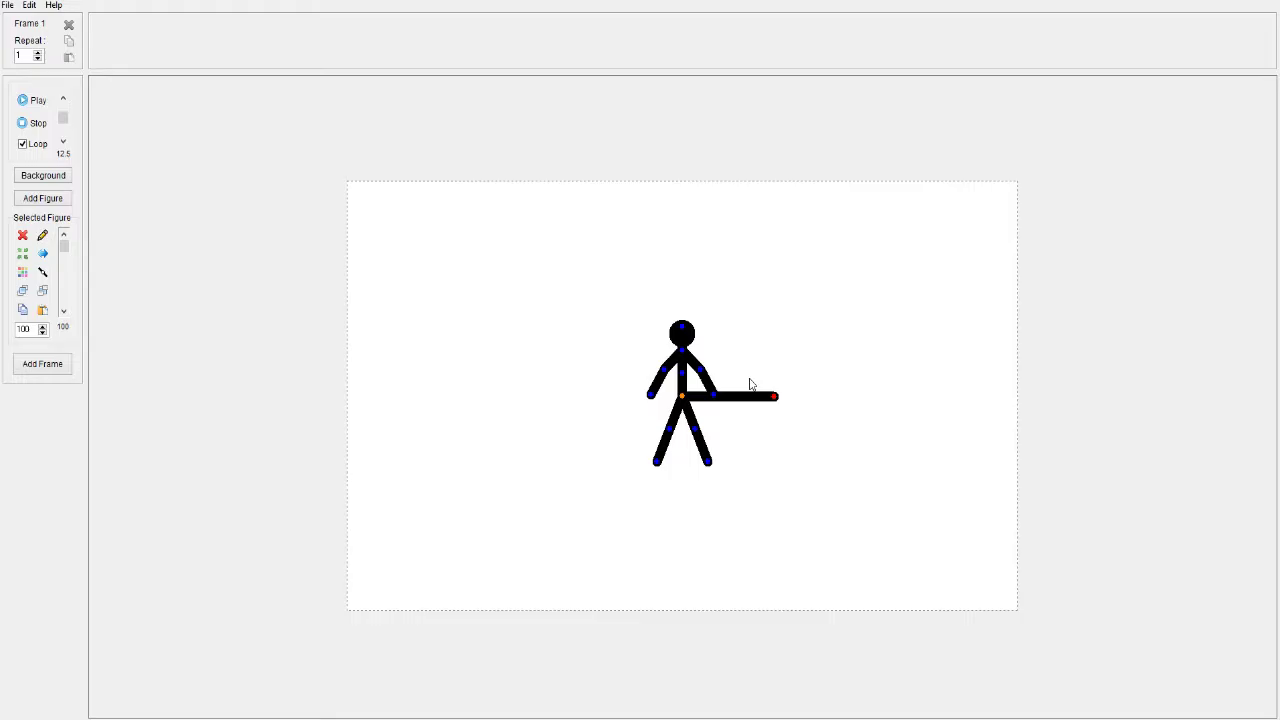
# Step: Stretch the Floor line along the canvas's bottom edge past both sides, and move the stick figure to the canvas's left side
pyautogui.moveTo(684, 400); pyautogui.dragTo(325, 614)
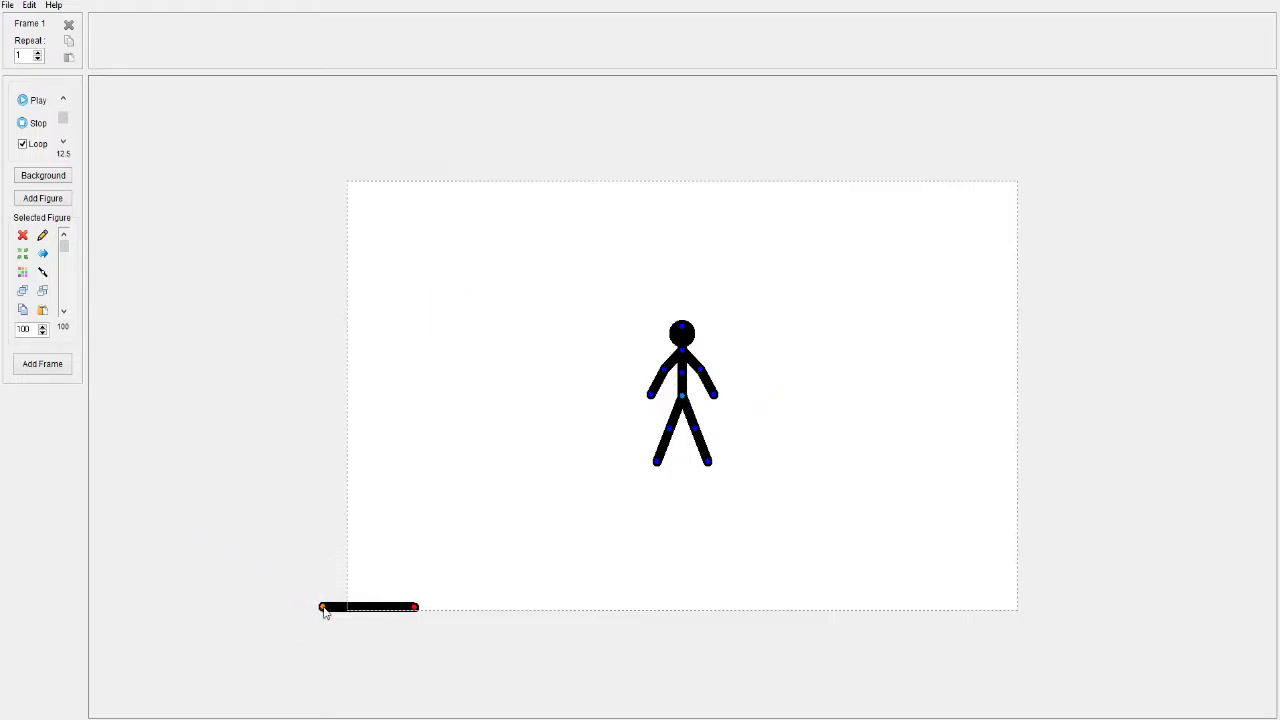
pyautogui.moveTo(410, 612); pyautogui.dragTo(1170, 608)
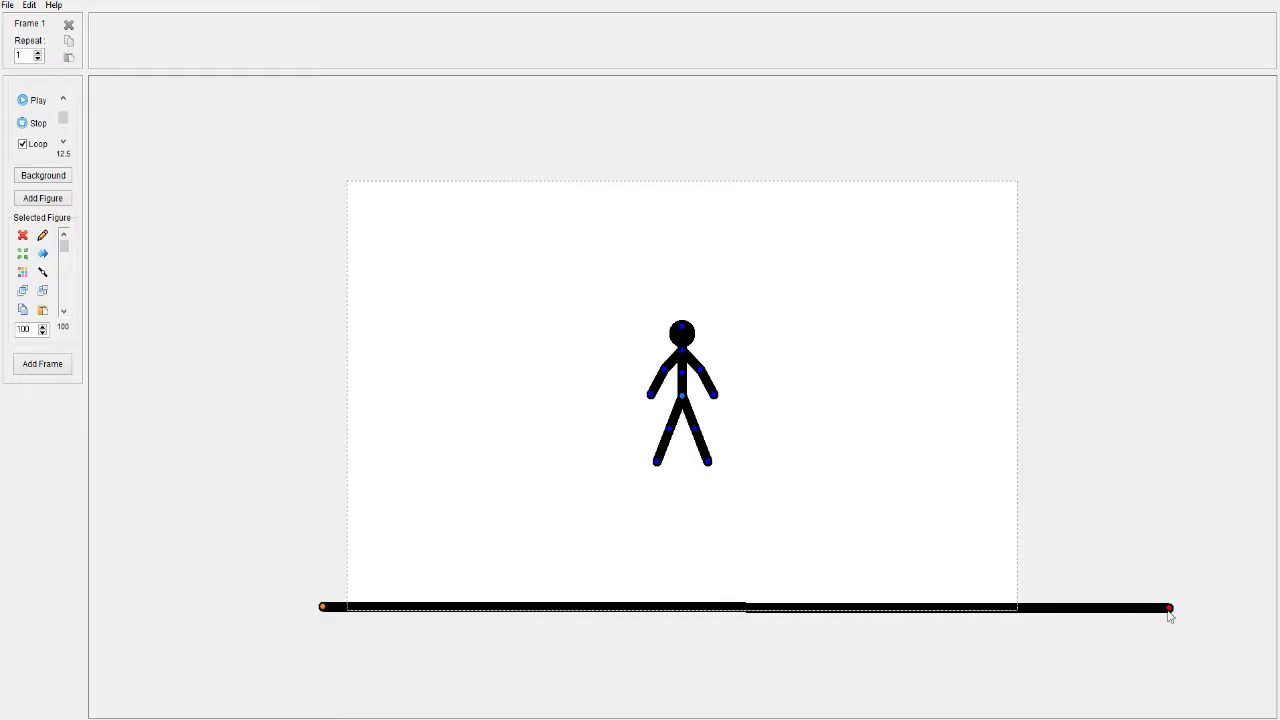
pyautogui.moveTo(1170, 612); pyautogui.dragTo(1170, 611)
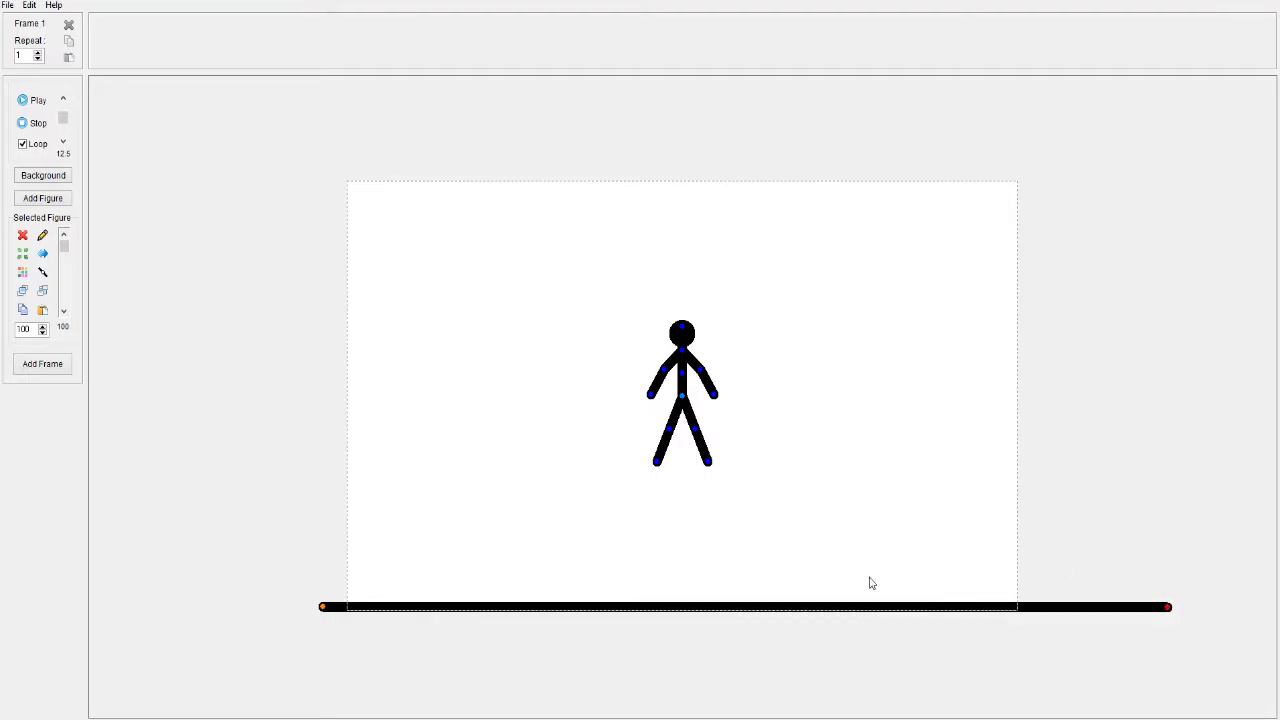
pyautogui.moveTo(682, 397); pyautogui.dragTo(387, 358)
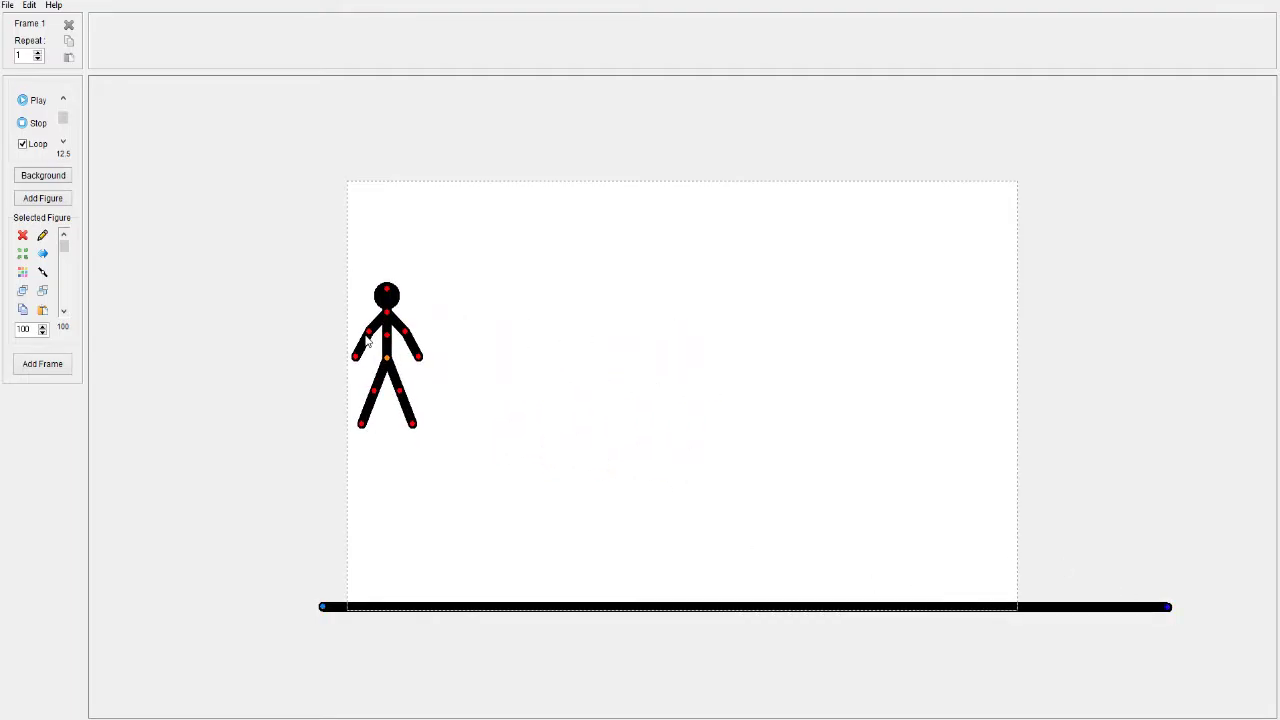
pyautogui.click(42, 199)
pyautogui.click(730, 272)
pyautogui.click(8, 5)
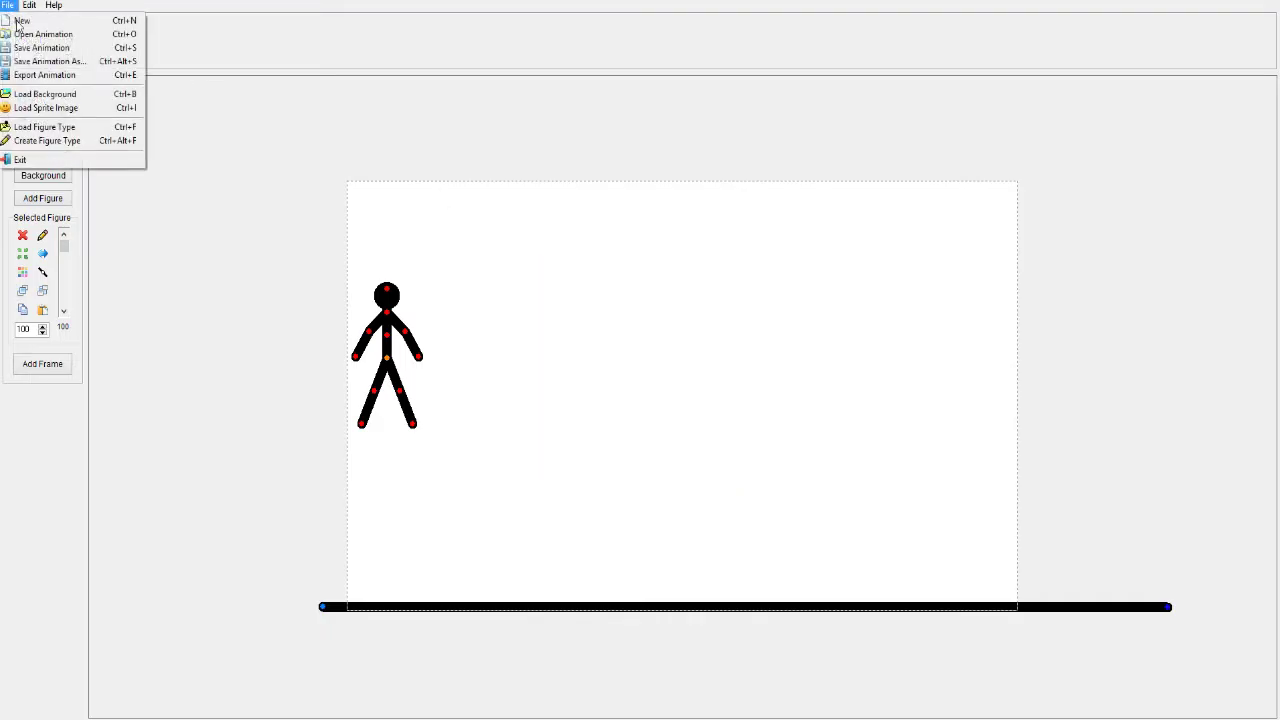
pyautogui.click(40, 127)
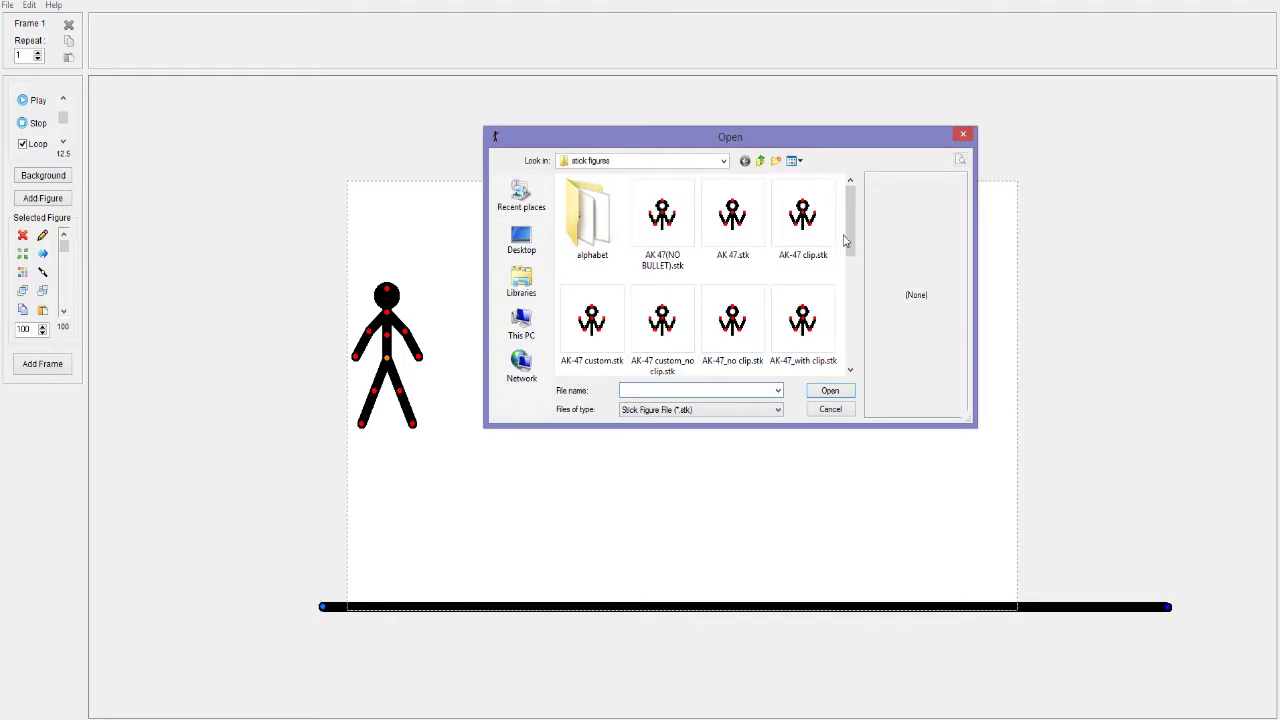
pyautogui.moveTo(849, 234); pyautogui.dragTo(836, 360)
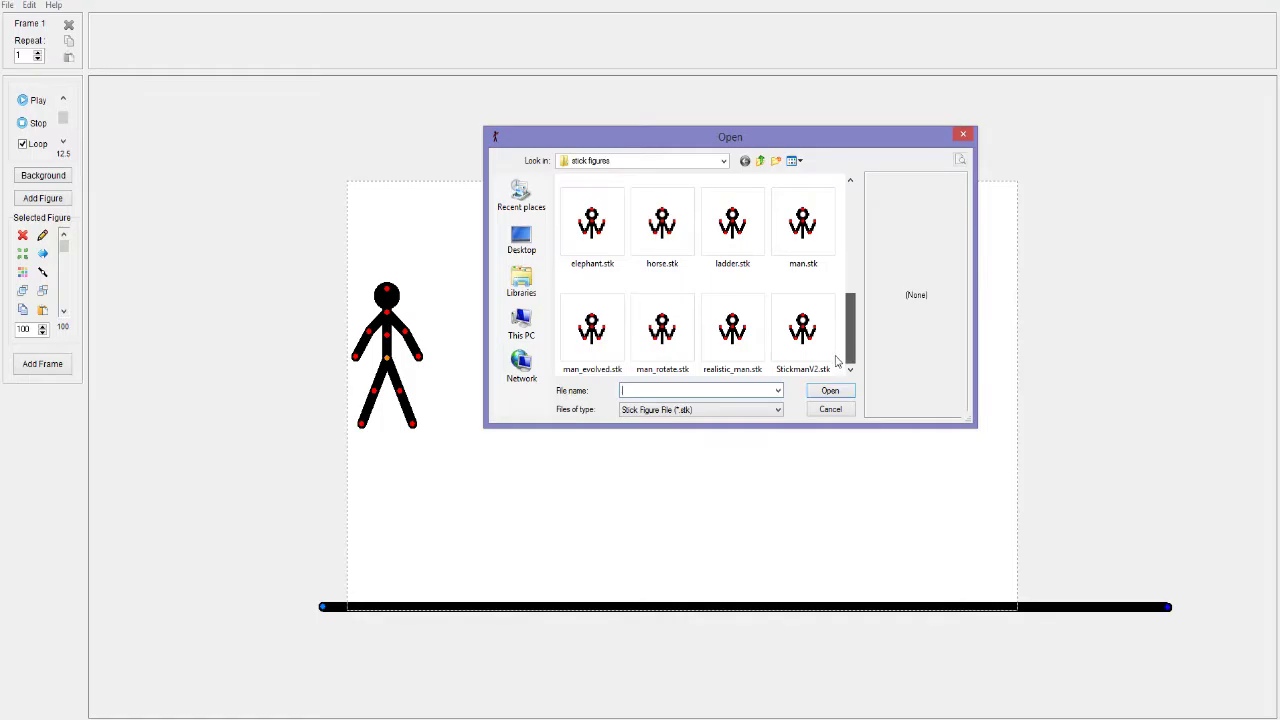
pyautogui.click(834, 362)
pyautogui.click(830, 393)
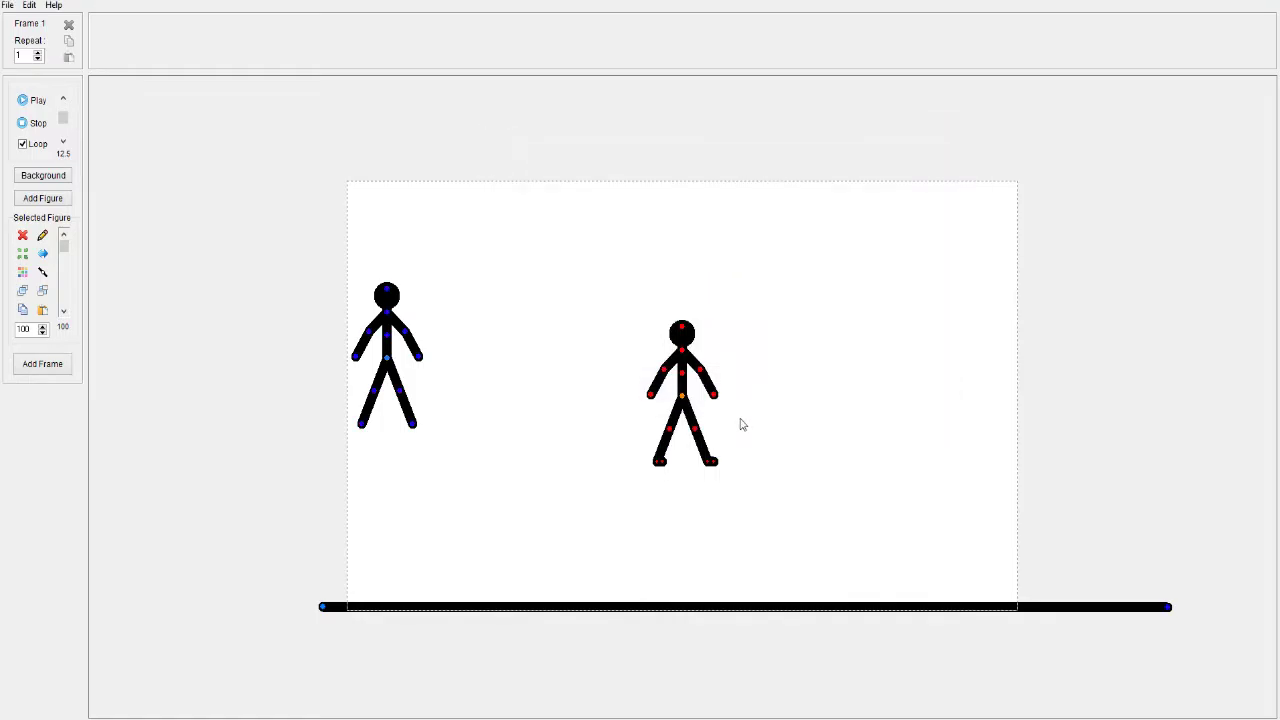
pyautogui.click(21, 237)
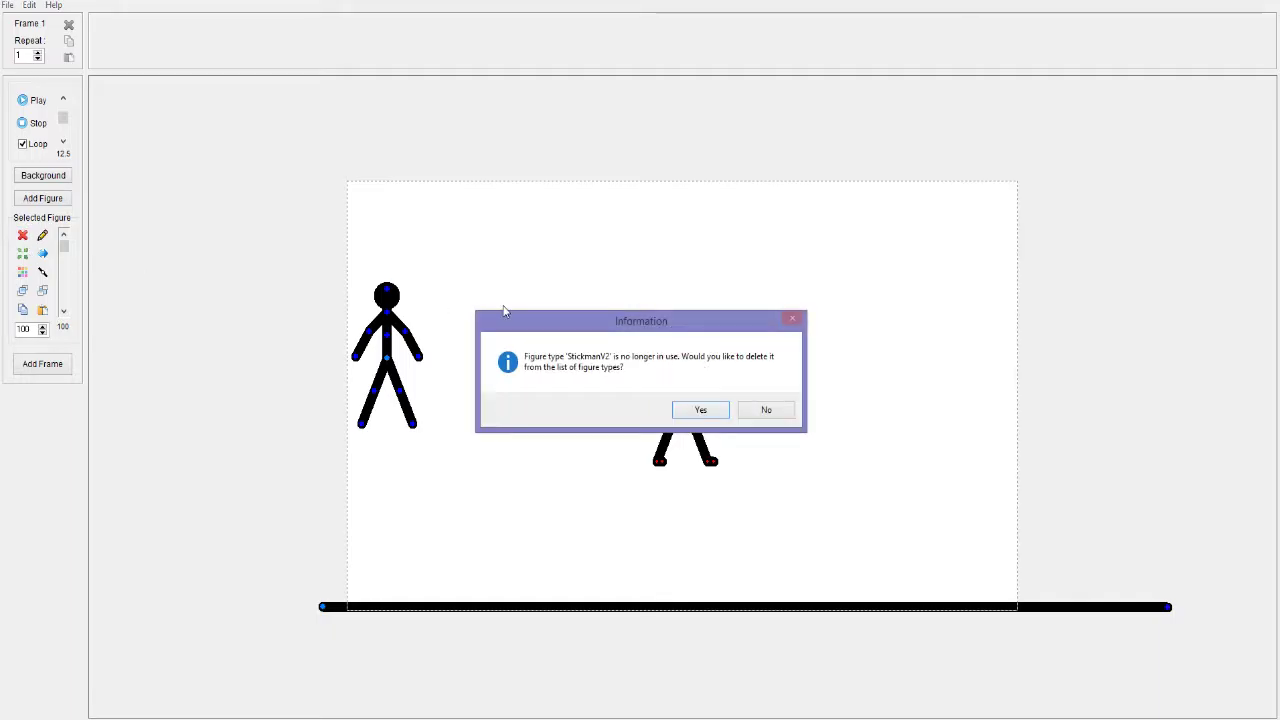
pyautogui.click(702, 412)
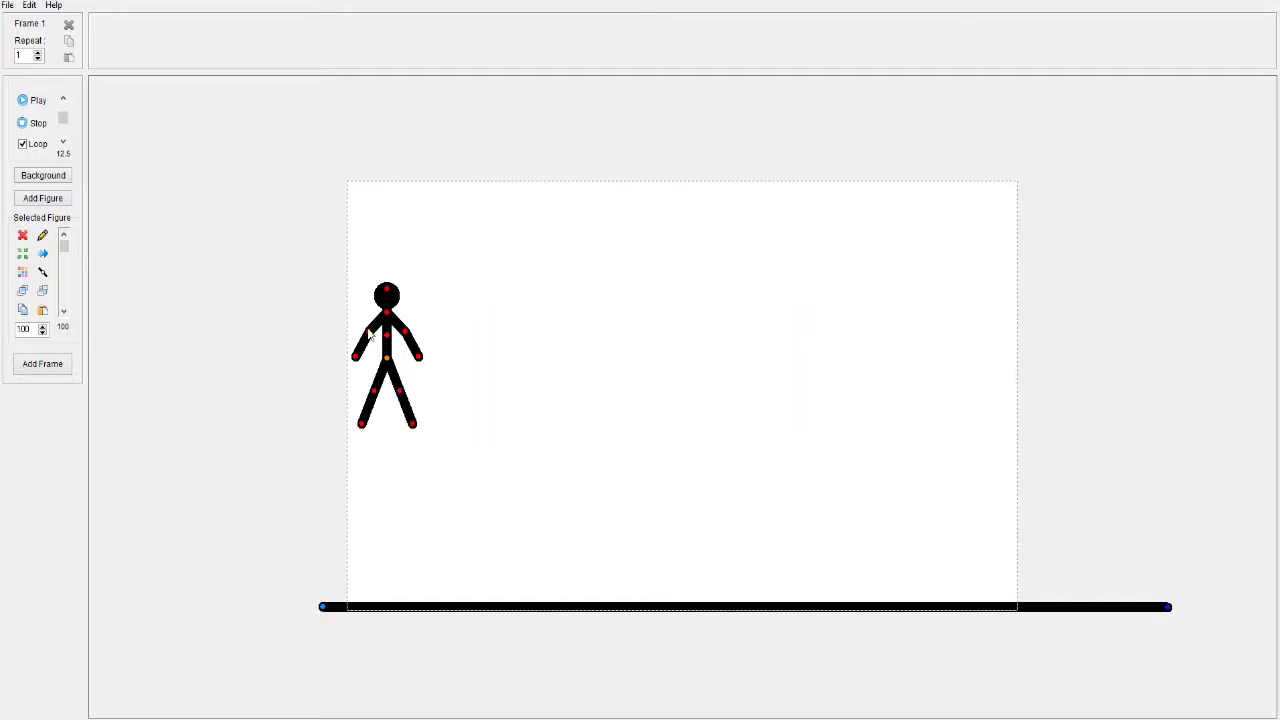
# Step: Edit the stick figure and attach a short foot segment of length 4 to the end of each leg
pyautogui.click(42, 236)
pyautogui.click(762, 320)
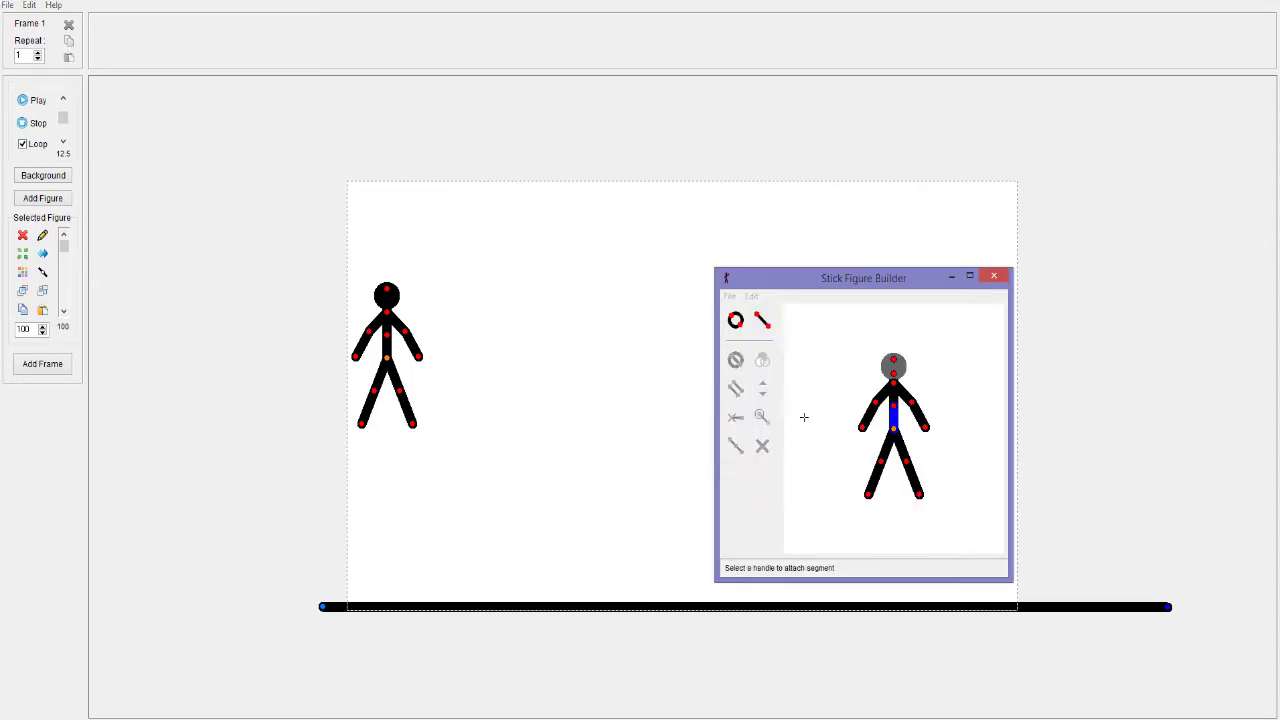
pyautogui.click(868, 494)
pyautogui.click(868, 494)
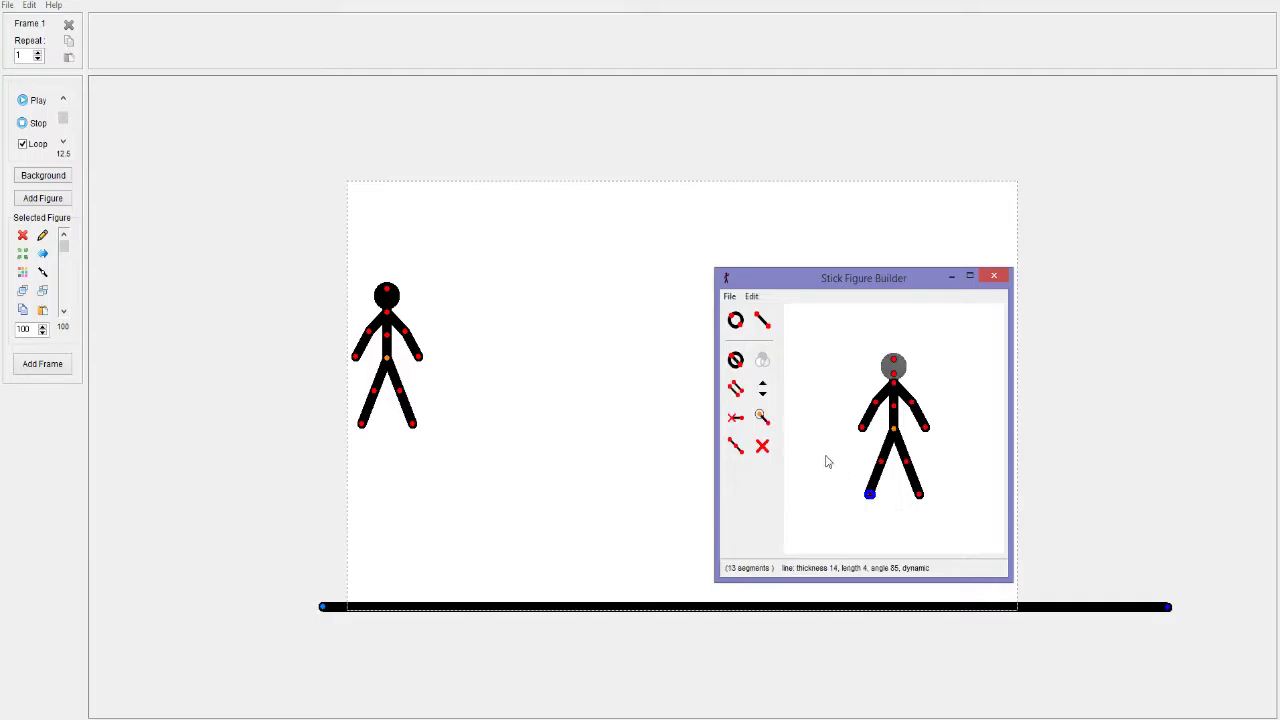
pyautogui.click(735, 417)
pyautogui.click(920, 494)
pyautogui.click(922, 495)
# Step: Add the footed figure to the animation as StickmanV2 and delete the original stick figure from the canvas
pyautogui.click(730, 296)
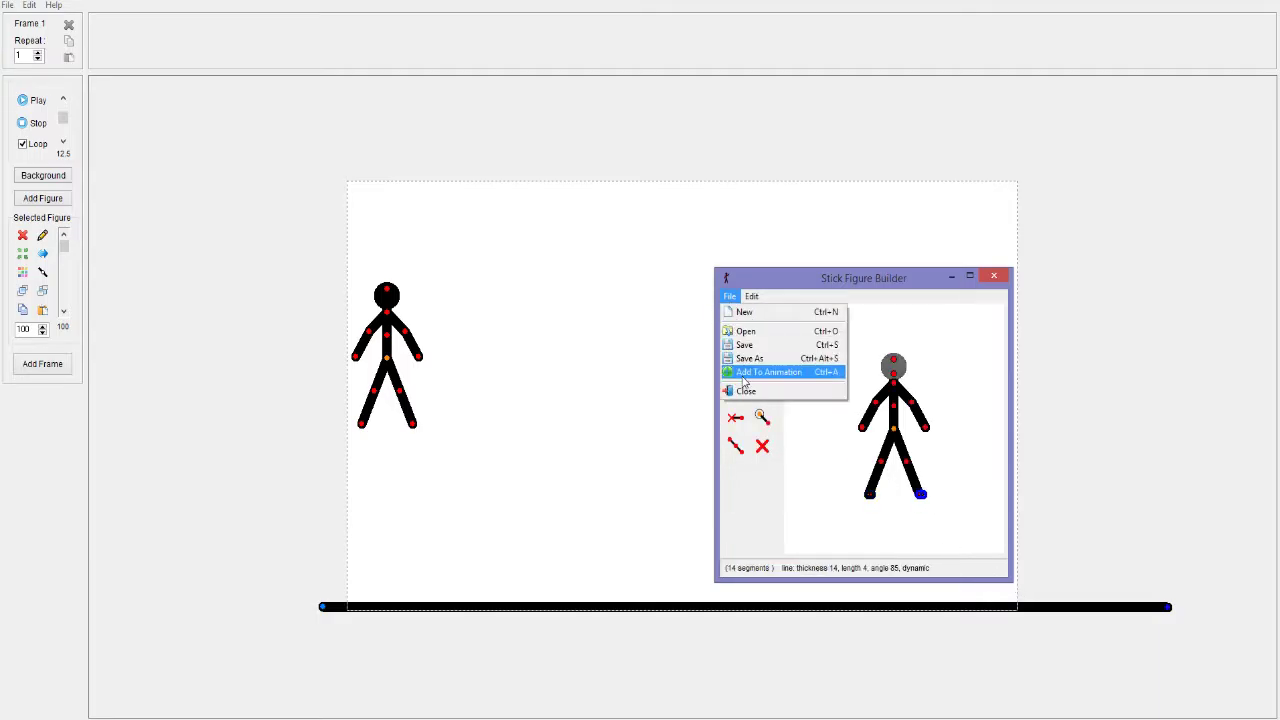
pyautogui.click(786, 369)
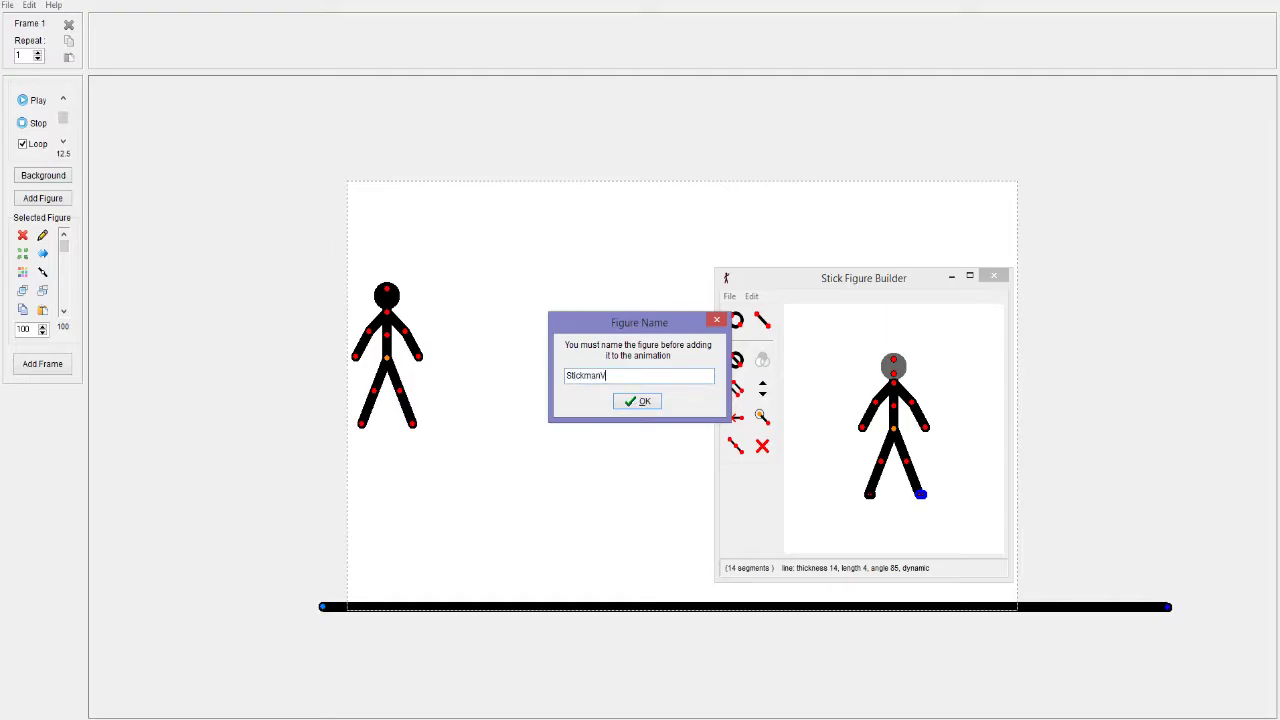
pyautogui.click(638, 401)
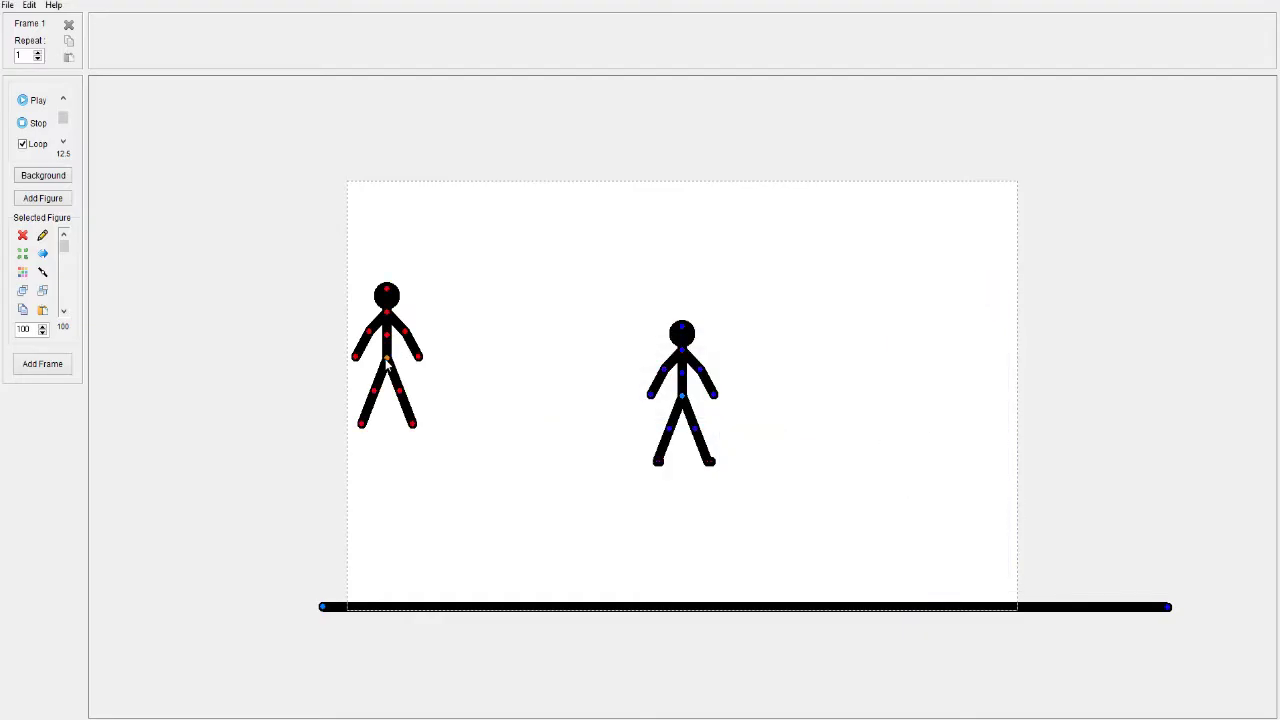
pyautogui.click(22, 235)
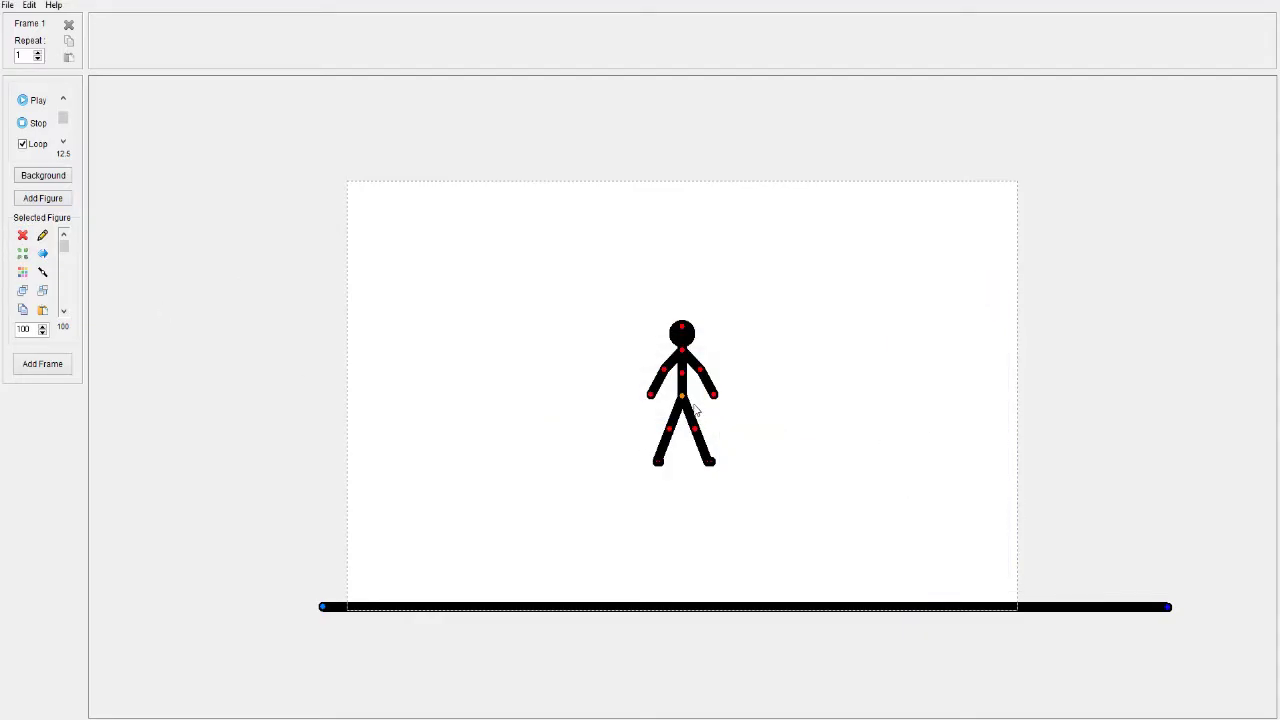
# Step: Place the StickmanV2 figure near the canvas's left side above the floor and swing both legs backward
pyautogui.moveTo(683, 398); pyautogui.dragTo(384, 443)
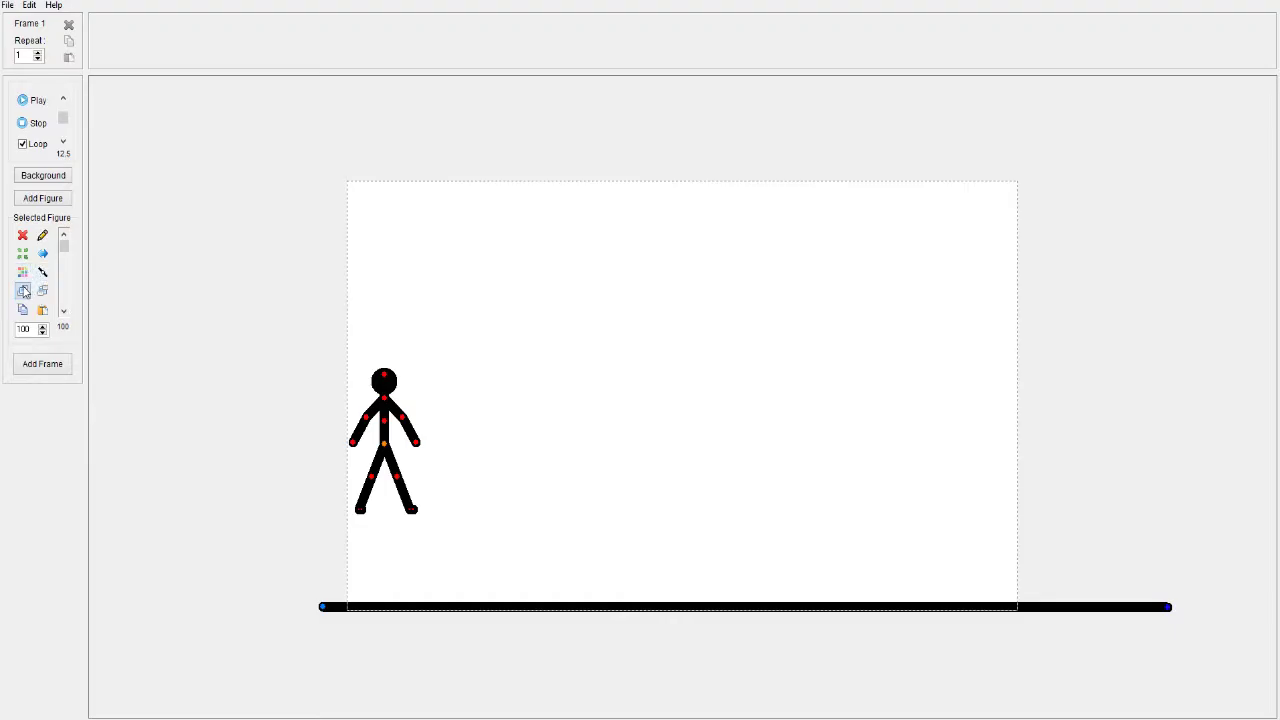
pyautogui.moveTo(374, 479); pyautogui.dragTo(344, 500)
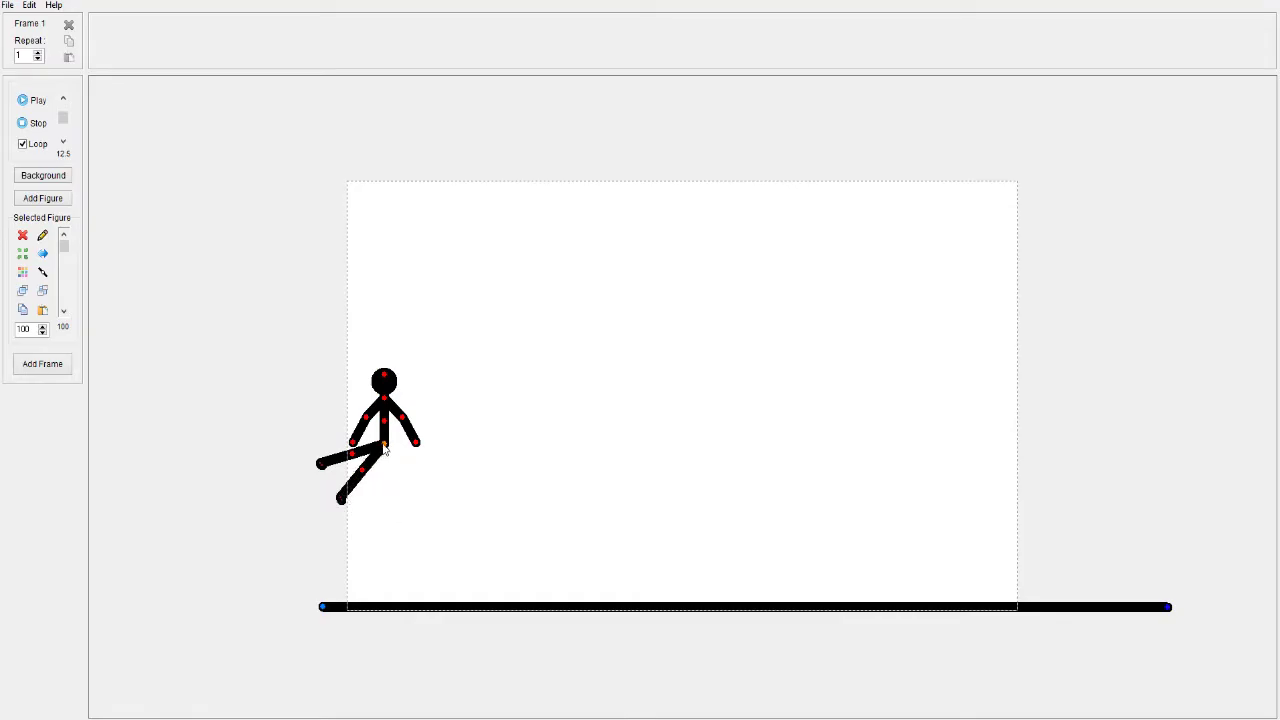
pyautogui.moveTo(384, 443); pyautogui.dragTo(443, 461)
# Step: Edit the StickmanV2 figure and delete its segments until only one short foot segment remains
pyautogui.click(43, 200)
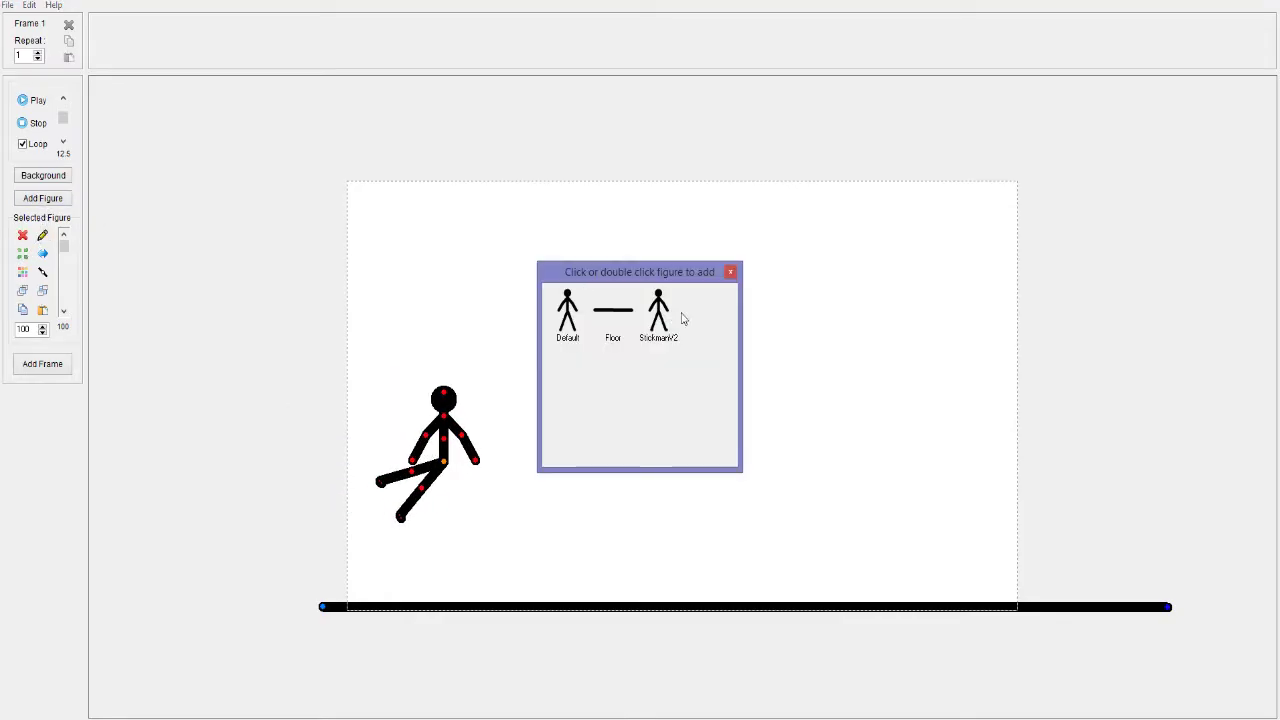
pyautogui.click(730, 272)
pyautogui.click(44, 236)
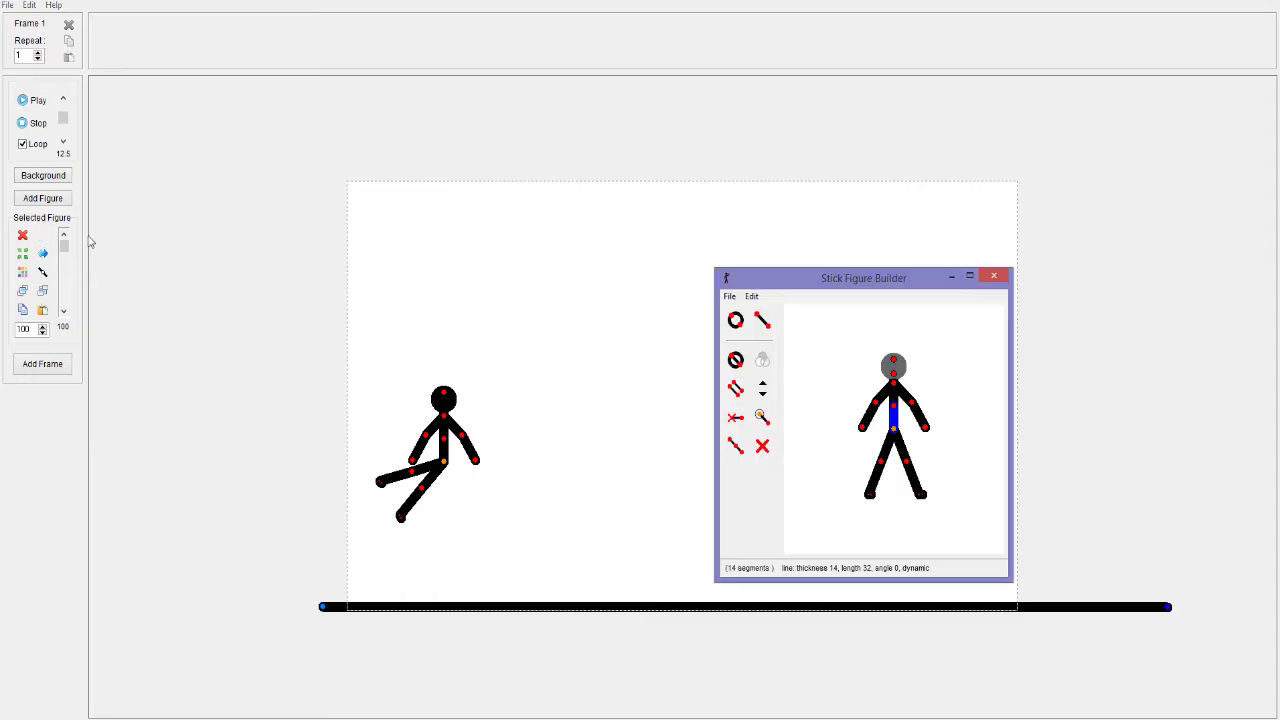
pyautogui.click(762, 448)
pyautogui.click(762, 447)
pyautogui.click(762, 447)
pyautogui.click(762, 447)
pyautogui.click(762, 447)
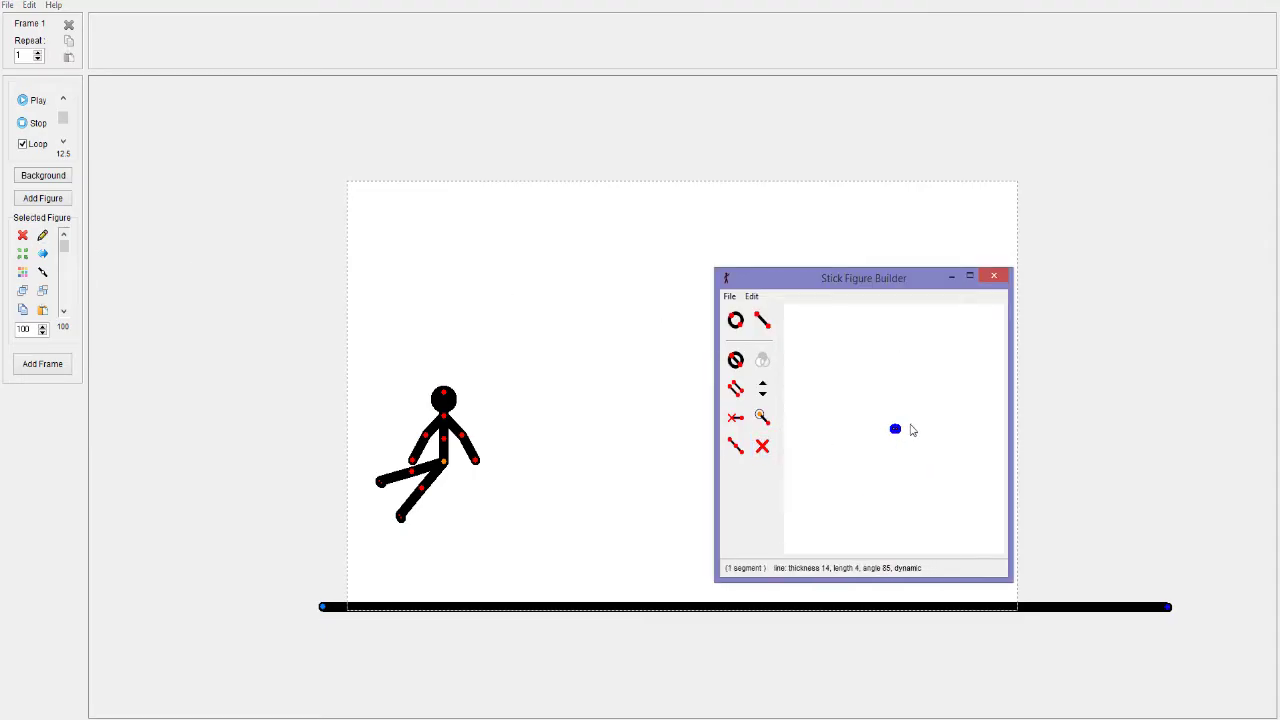
# Step: Build a small obstacle figure by attaching and arranging extra short segments around the remaining one
pyautogui.moveTo(898, 430); pyautogui.dragTo(895, 426)
pyautogui.click(760, 418)
pyautogui.click(760, 418)
pyautogui.click(760, 418)
pyautogui.click(735, 388)
pyautogui.click(894, 425)
pyautogui.moveTo(894, 418); pyautogui.dragTo(921, 427)
pyautogui.click(735, 417)
pyautogui.click(896, 424)
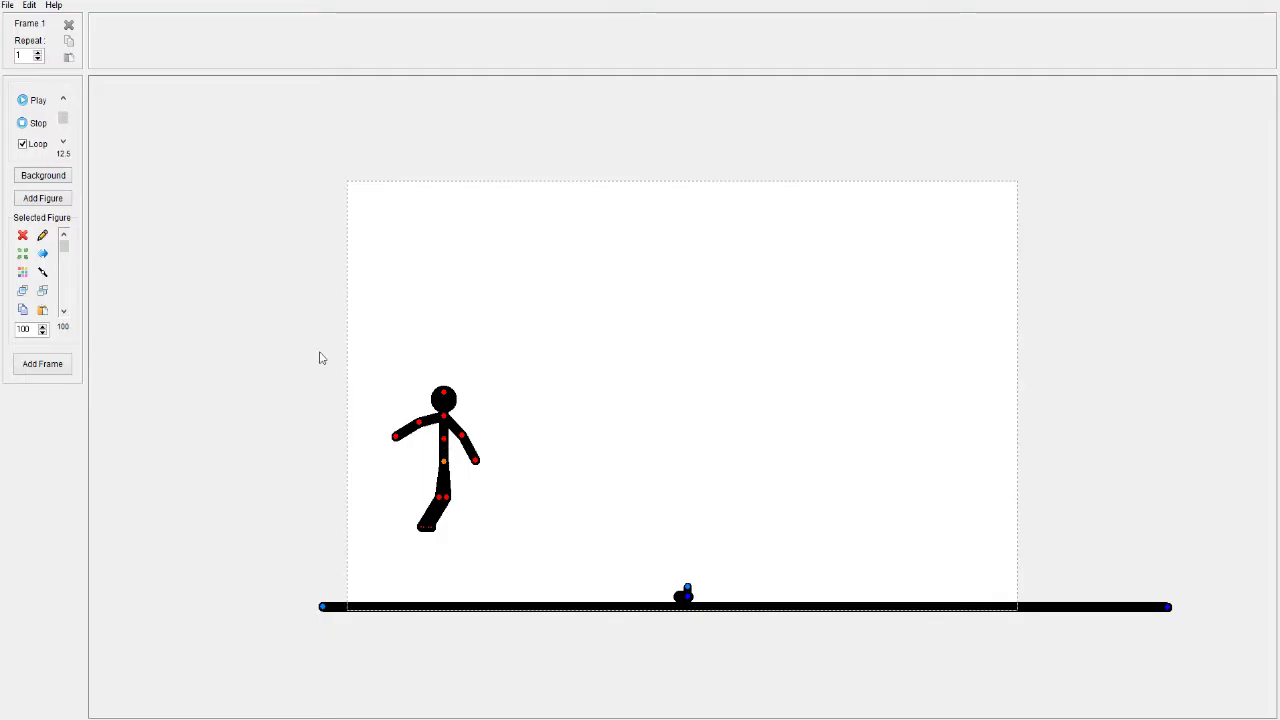
# Step: Pose the stickman in a running stride and advance it onto the canvas from its left edge
pyautogui.moveTo(442, 432); pyautogui.dragTo(467, 452)
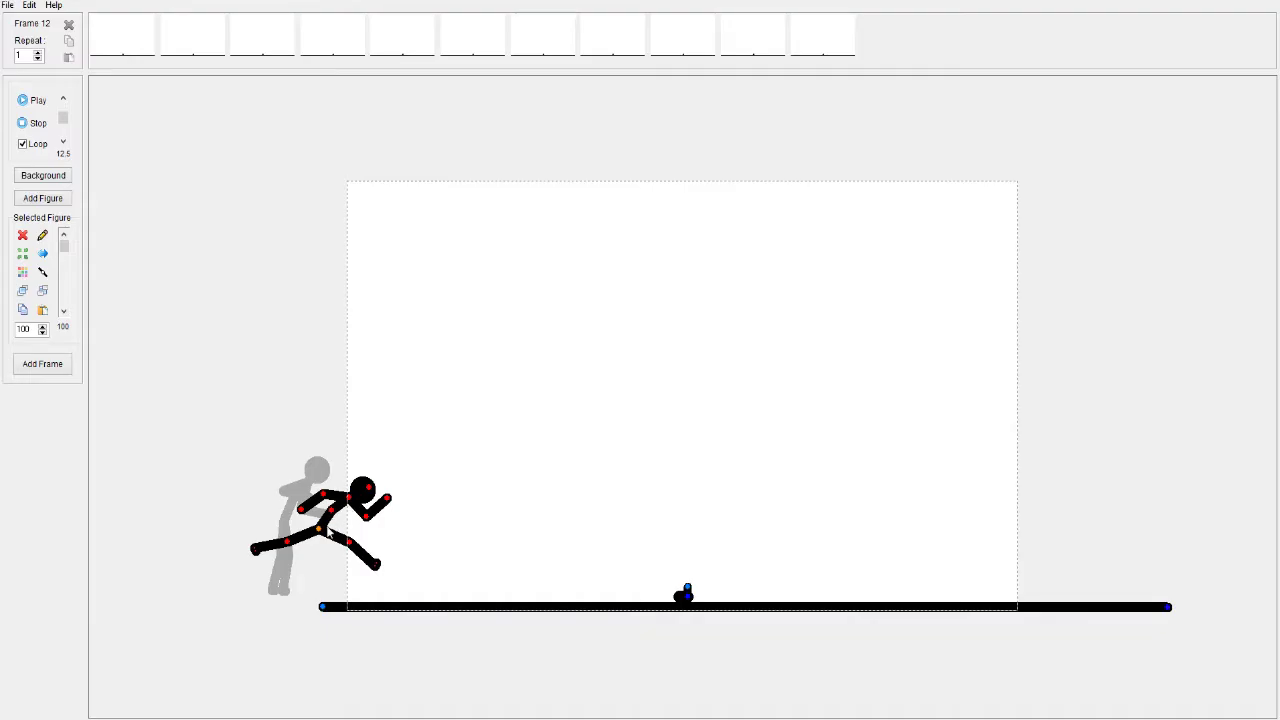
pyautogui.moveTo(330, 535); pyautogui.dragTo(368, 530)
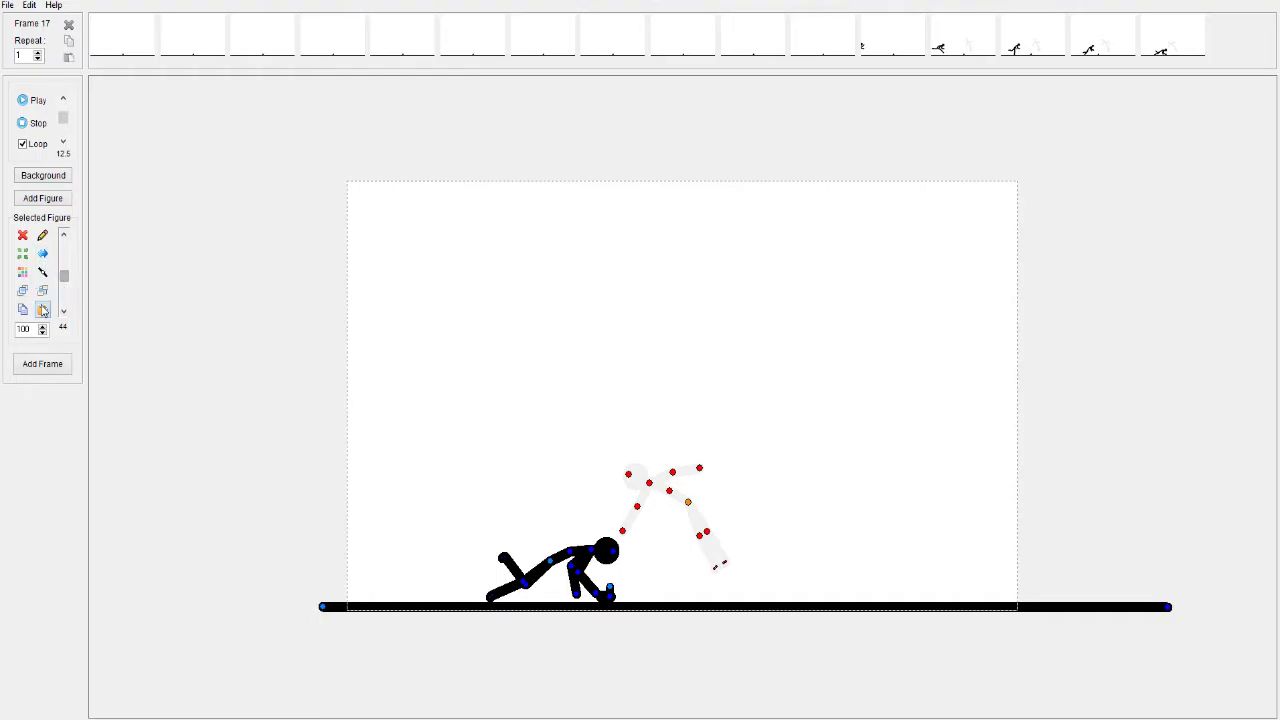
# Step: Adjust the faded figure's opacity and add the frame with the stickman sprawled face-down on the floor behind the obstacle
pyautogui.moveTo(62, 277); pyautogui.dragTo(73, 273)
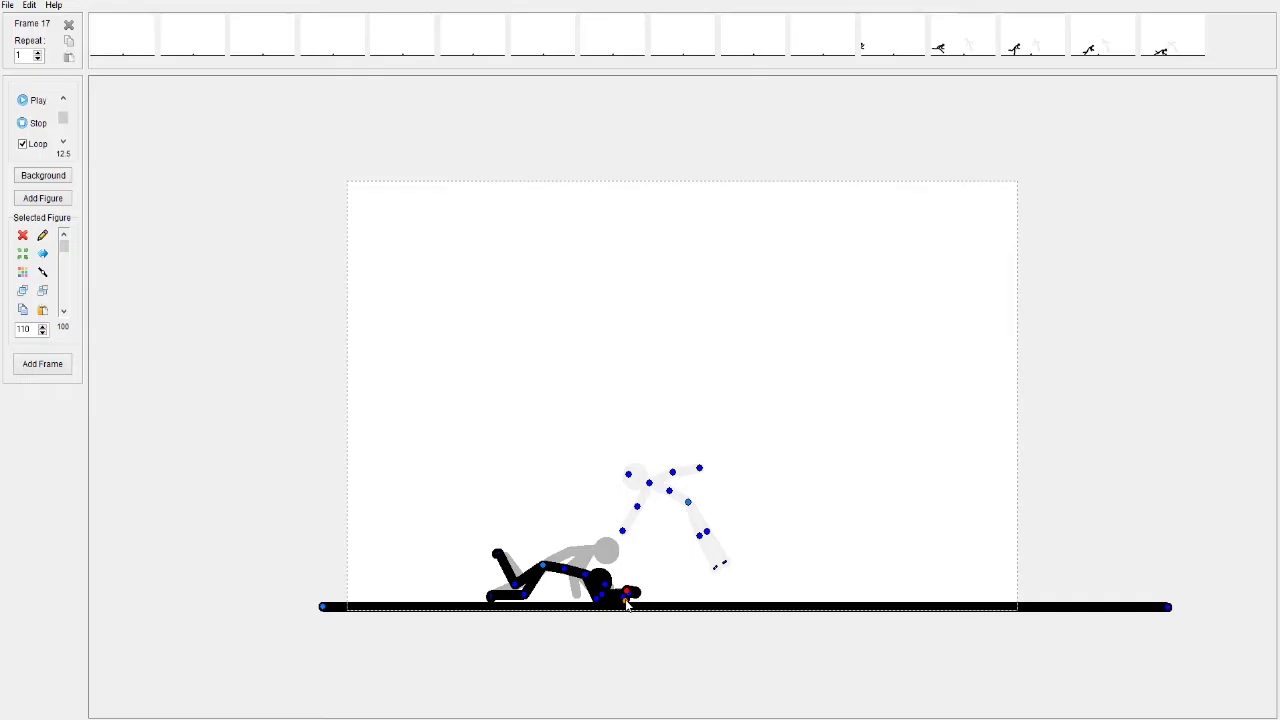
pyautogui.click(26, 372)
pyautogui.click(665, 500)
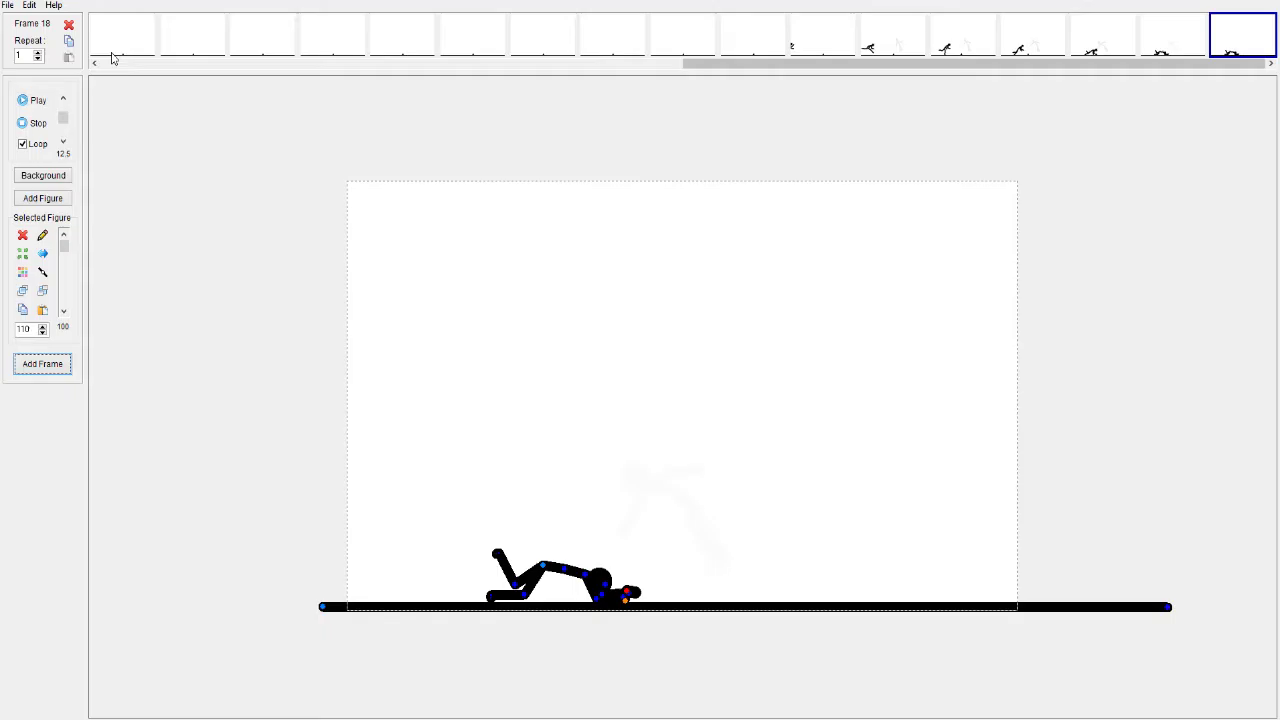
# Step: Play back the animation made so far, then stop the playback
pyautogui.click(30, 101)
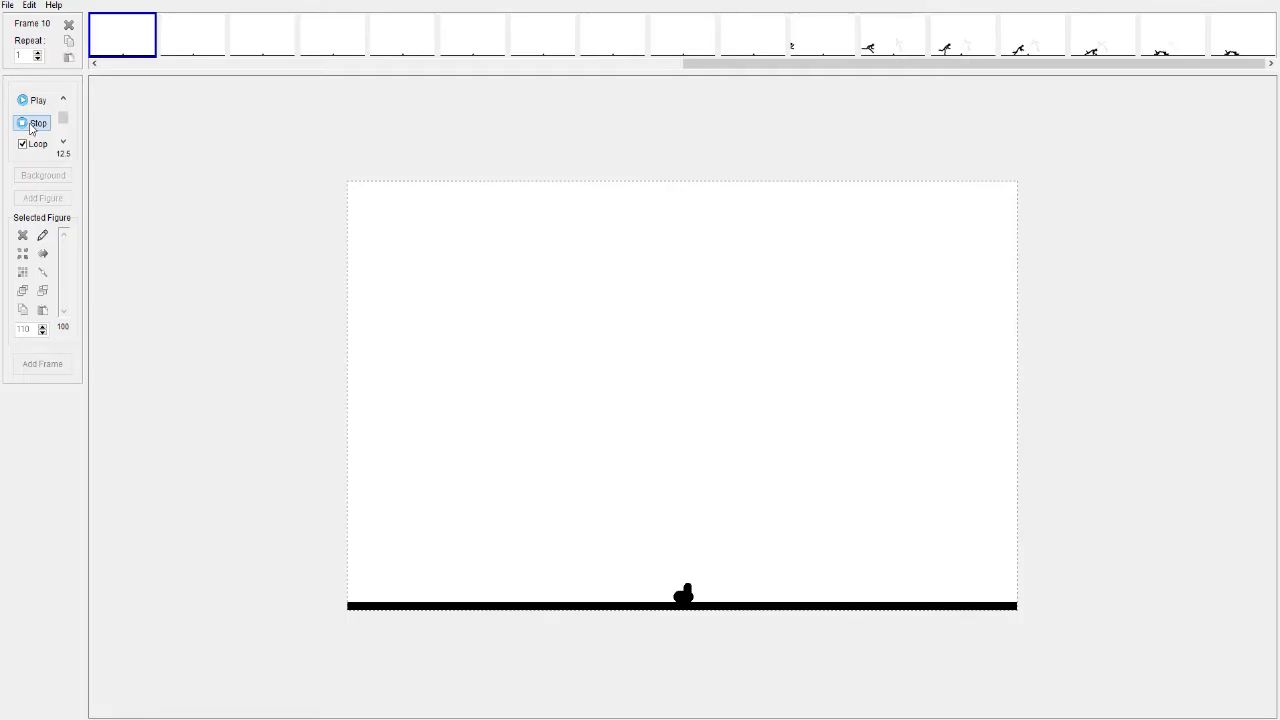
pyautogui.click(33, 124)
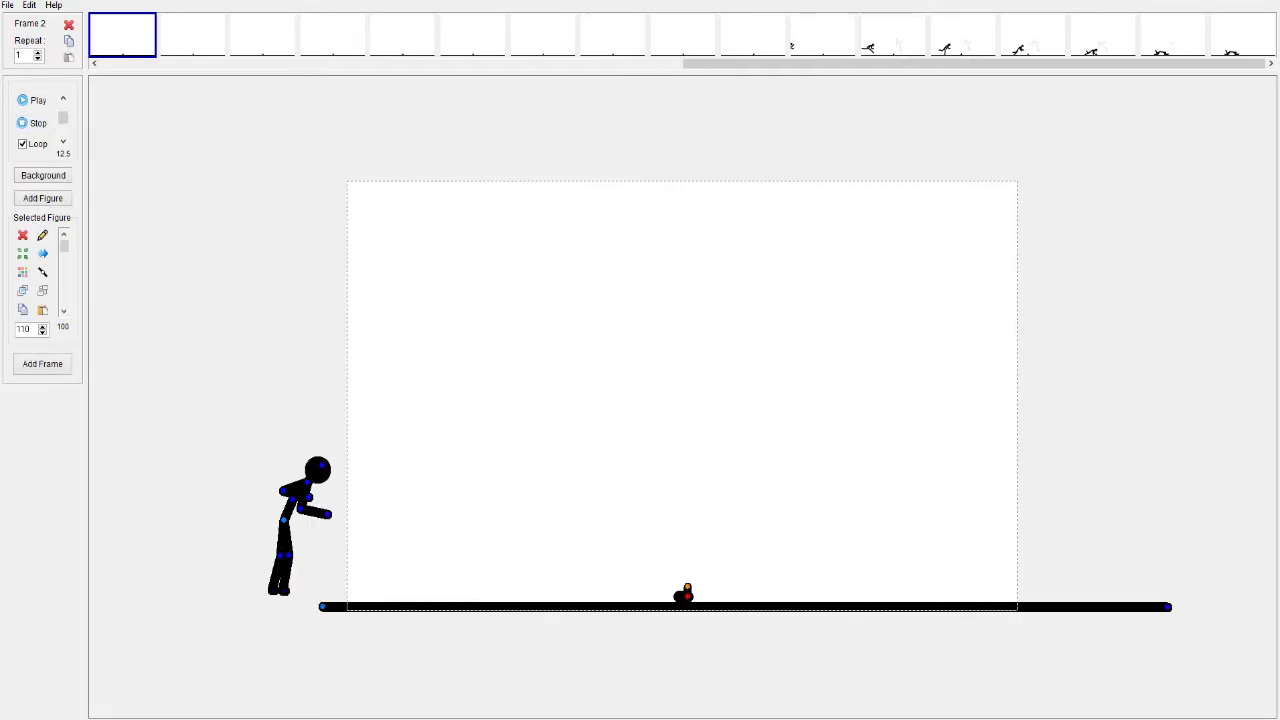
# Step: In the last frame, raise the fallen stickman's hips over its head with bent knees and add the frame
pyautogui.click(1221, 41)
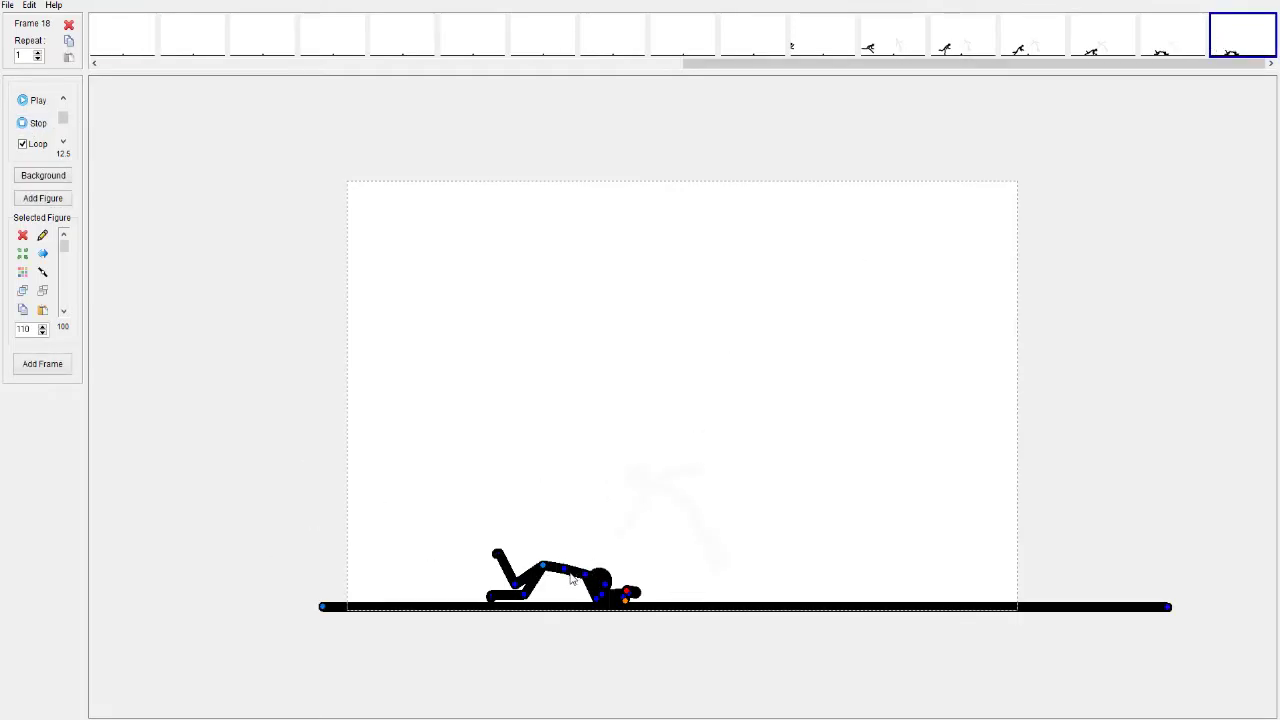
pyautogui.moveTo(586, 576); pyautogui.dragTo(560, 567)
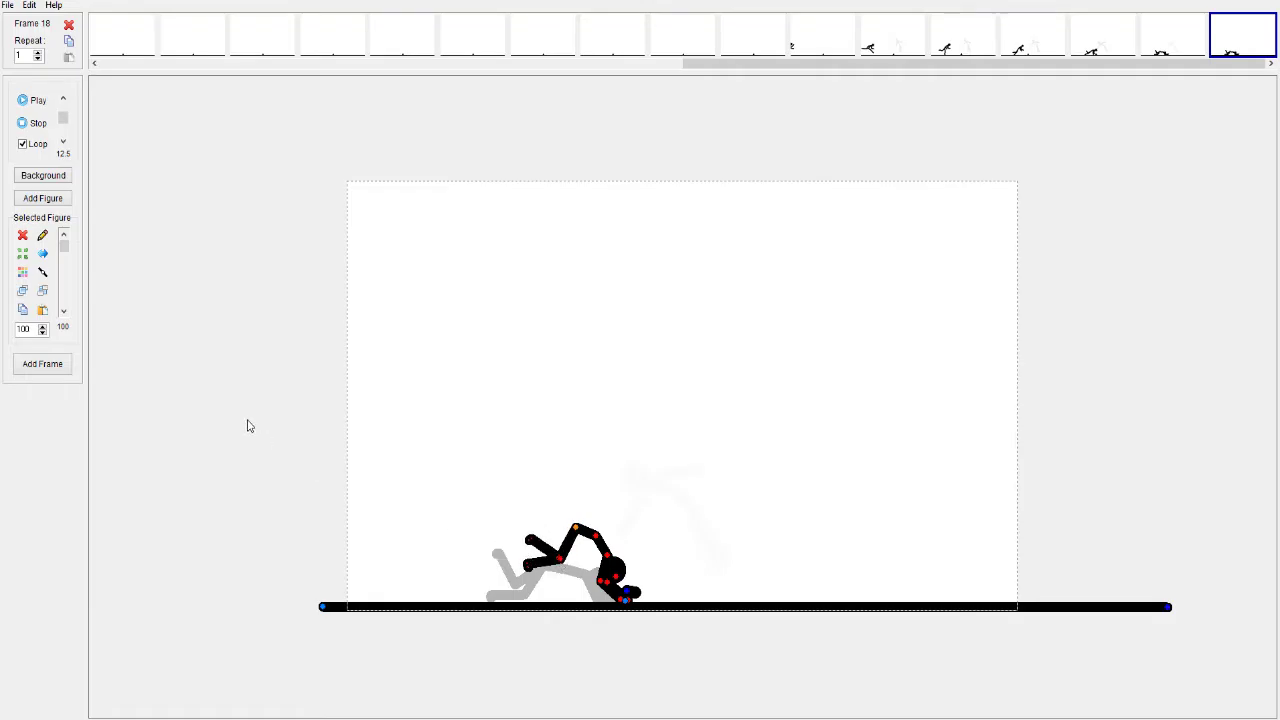
pyautogui.click(30, 365)
# Step: Pose the stickman upside down on its hands with legs lifted, place the obstacle under the hands, and add the frame
pyautogui.moveTo(608, 545); pyautogui.dragTo(538, 522)
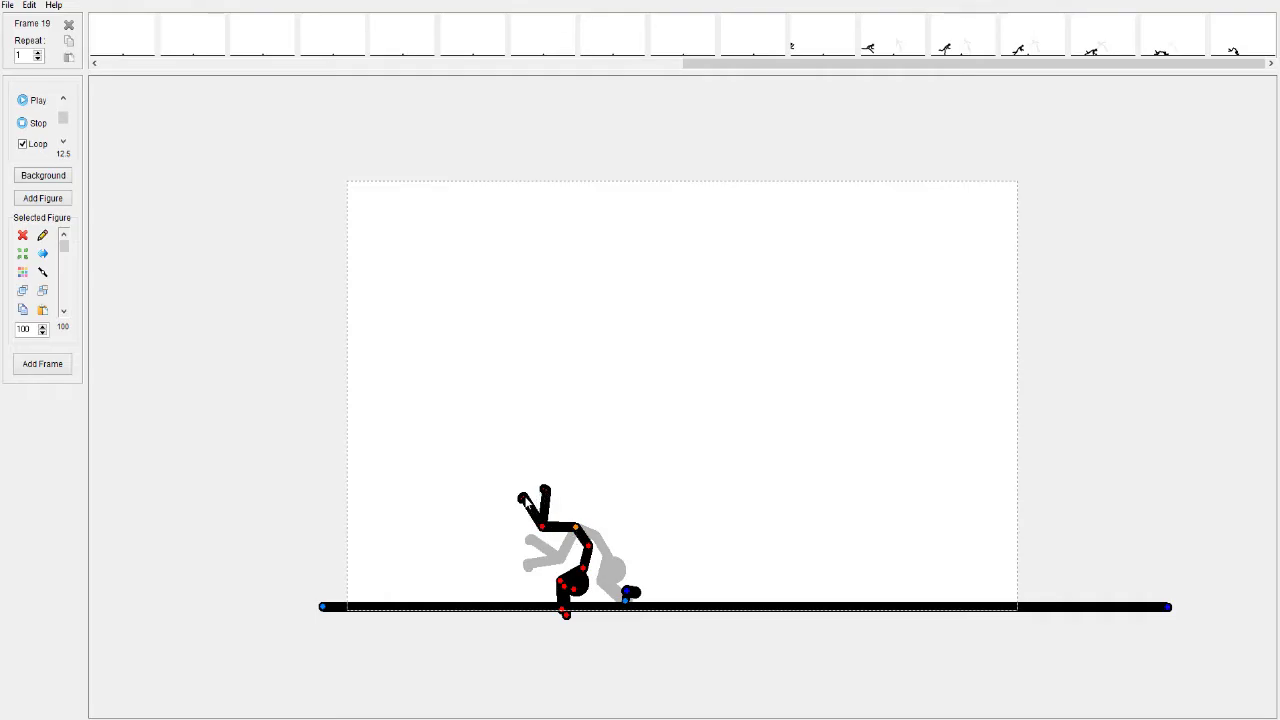
pyautogui.moveTo(526, 498); pyautogui.dragTo(534, 492)
pyautogui.moveTo(577, 528); pyautogui.dragTo(636, 520)
pyautogui.moveTo(624, 596); pyautogui.dragTo(636, 610)
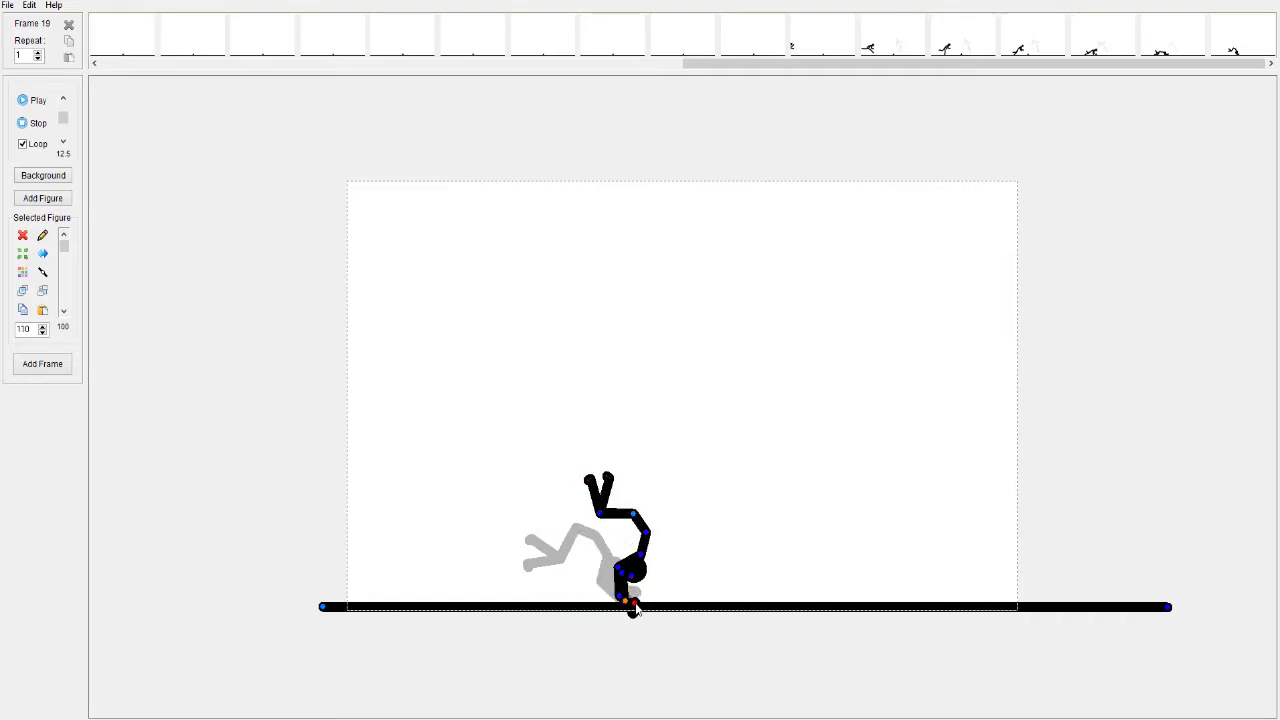
pyautogui.moveTo(632, 610); pyautogui.dragTo(620, 603)
pyautogui.click(36, 364)
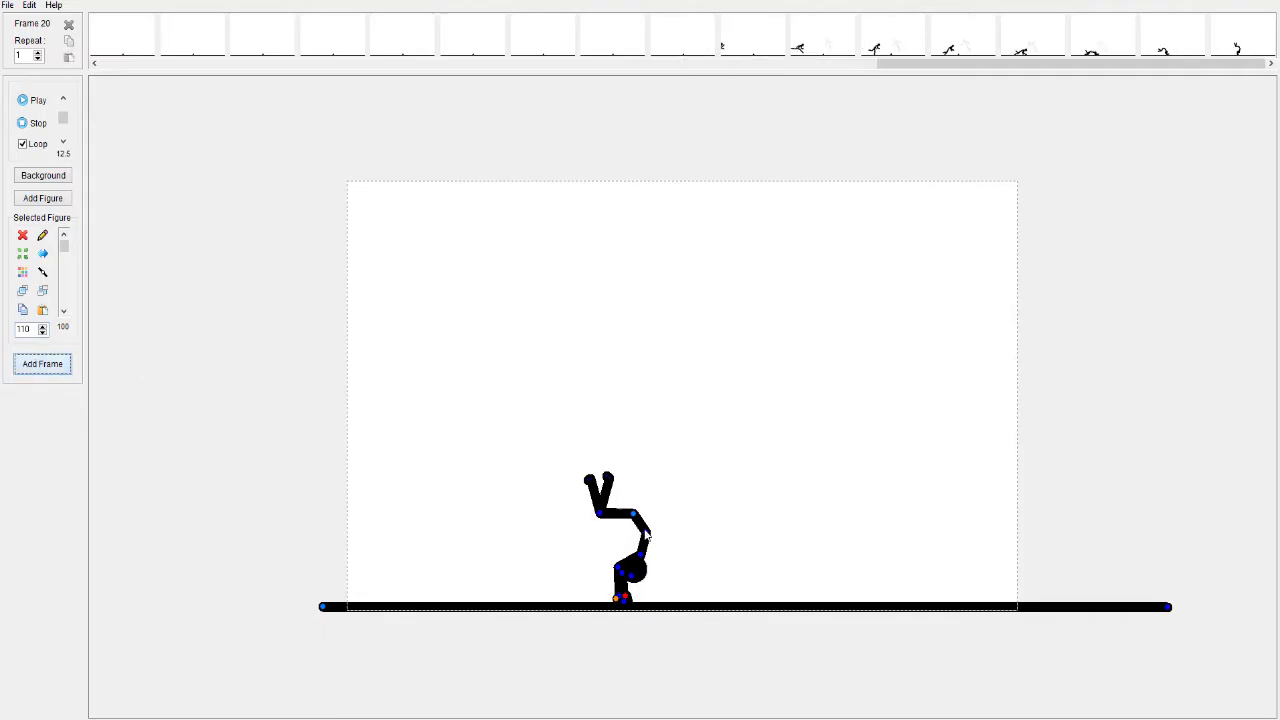
# Step: Swing the stickman's hips and legs forward past its head, keep its hands at the obstacle, and add the frame
pyautogui.moveTo(643, 546); pyautogui.dragTo(617, 596)
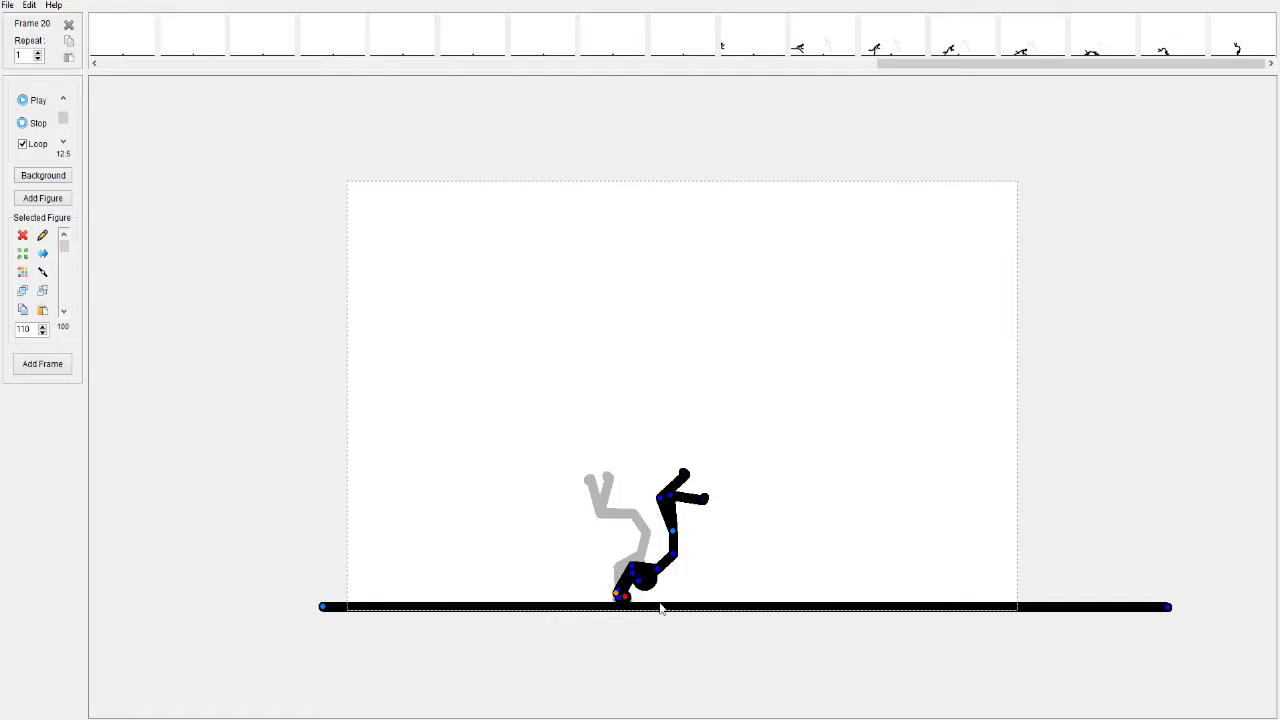
pyautogui.click(643, 588)
pyautogui.click(37, 364)
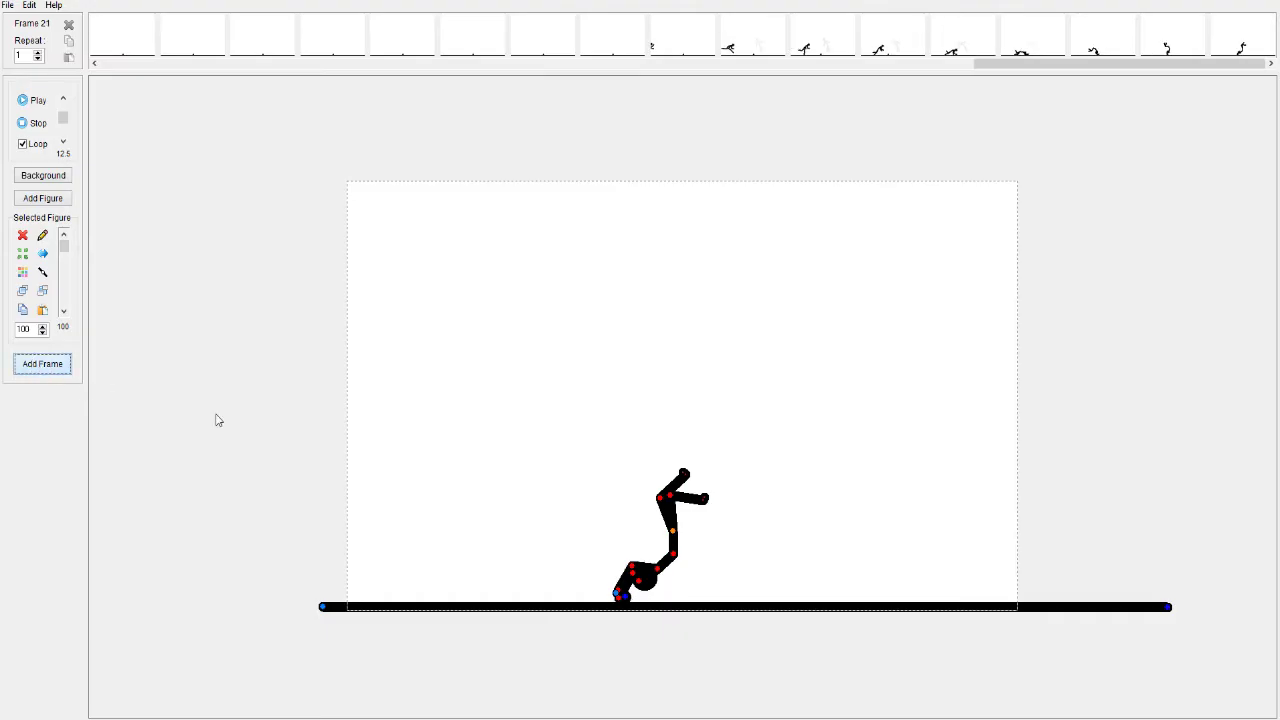
# Step: Stretch the stickman's torso and arms back, shift the body forward with legs ahead, move the obstacle to its hands, and add the frame
pyautogui.moveTo(673, 562); pyautogui.dragTo(632, 560)
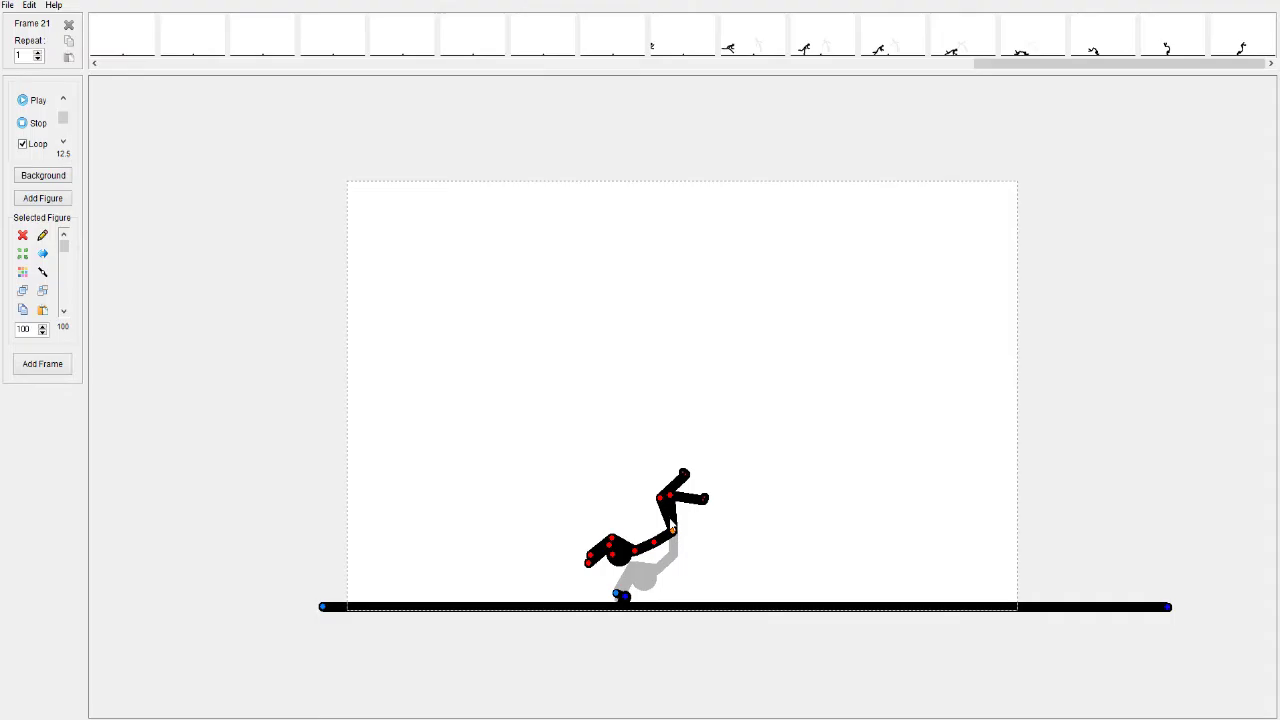
pyautogui.moveTo(673, 500); pyautogui.dragTo(686, 506)
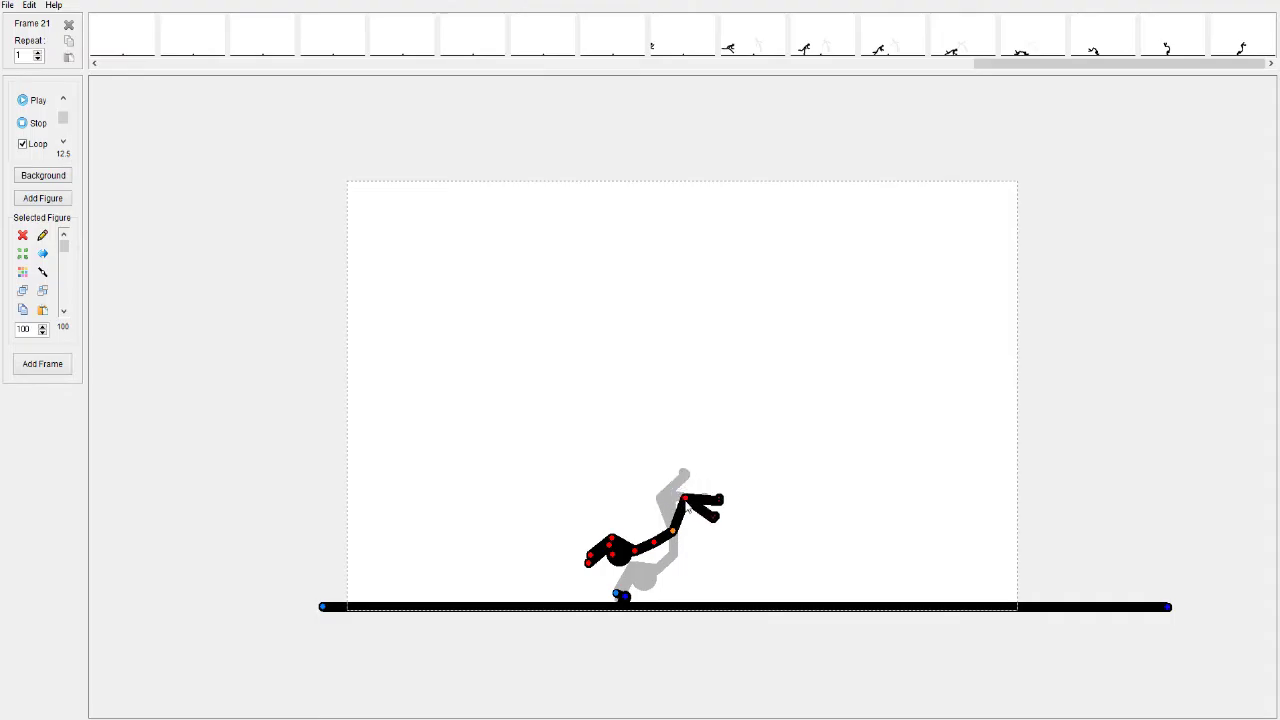
pyautogui.moveTo(611, 555); pyautogui.dragTo(579, 584)
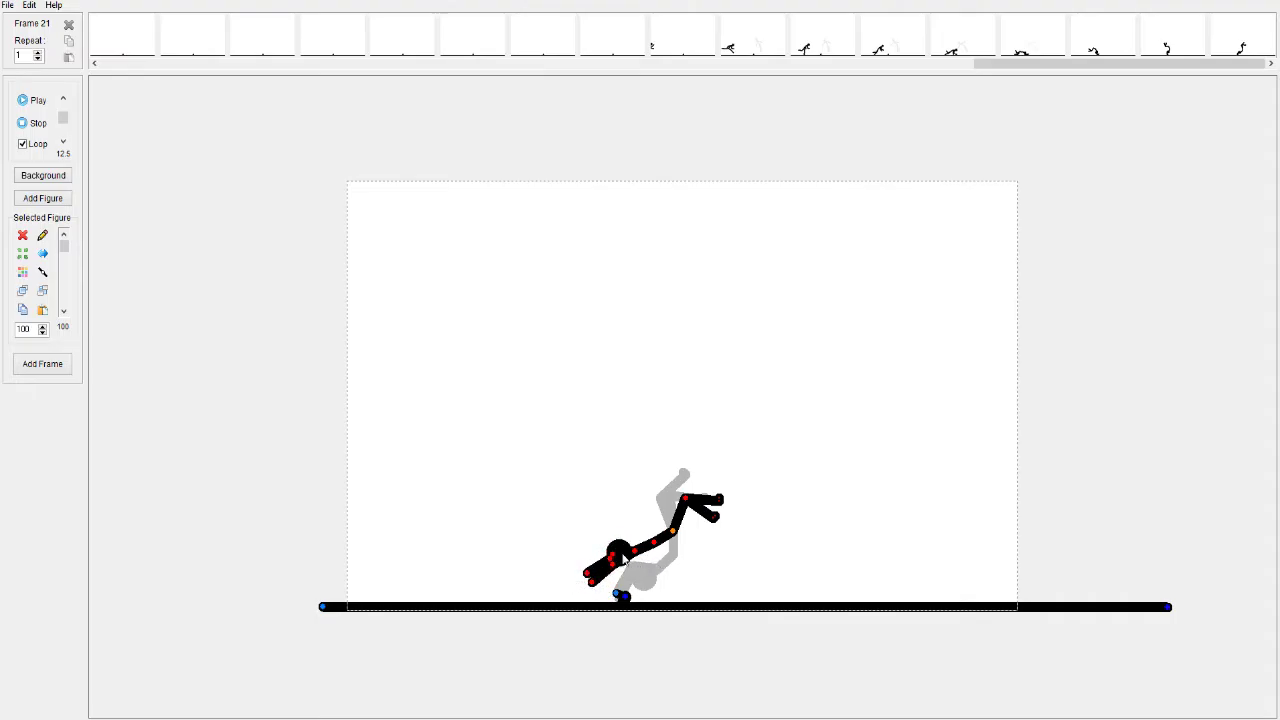
pyautogui.moveTo(664, 540); pyautogui.dragTo(686, 563)
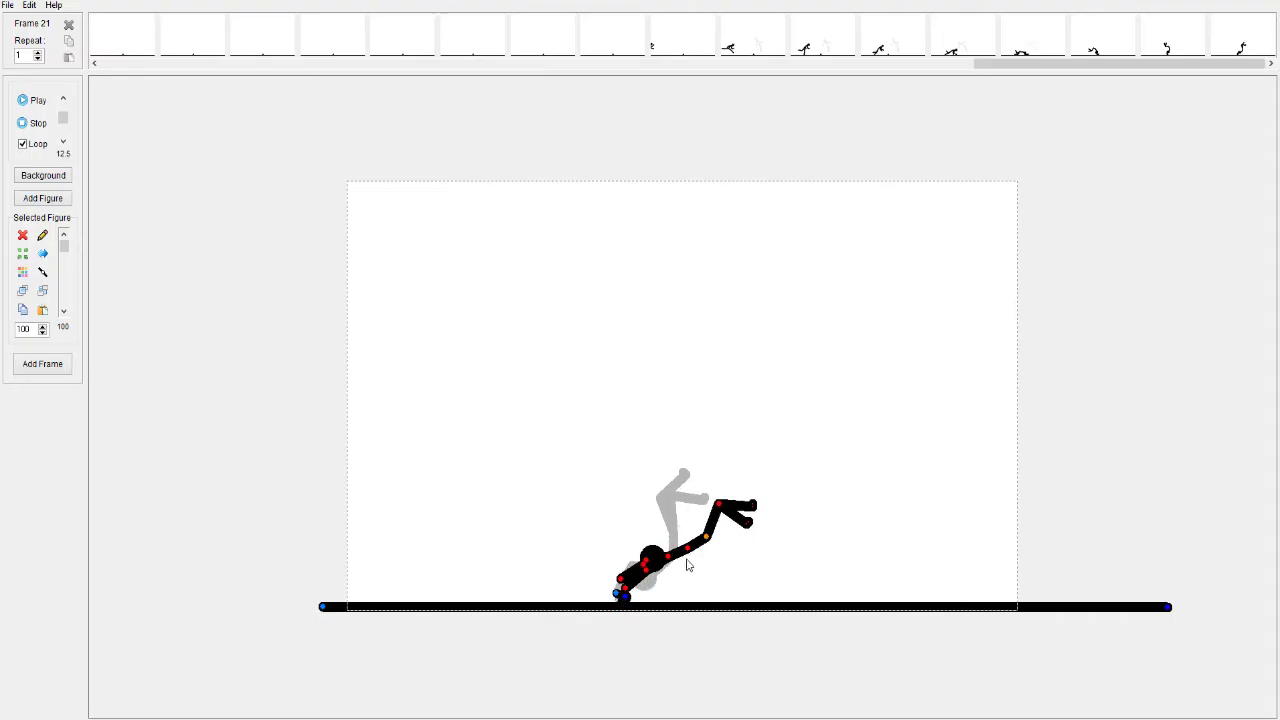
pyautogui.moveTo(626, 597)
pyautogui.mouseDown()
pyautogui.moveTo(617, 603)
pyautogui.moveTo(631, 580)
pyautogui.mouseUp()
pyautogui.moveTo(707, 541); pyautogui.dragTo(723, 541)
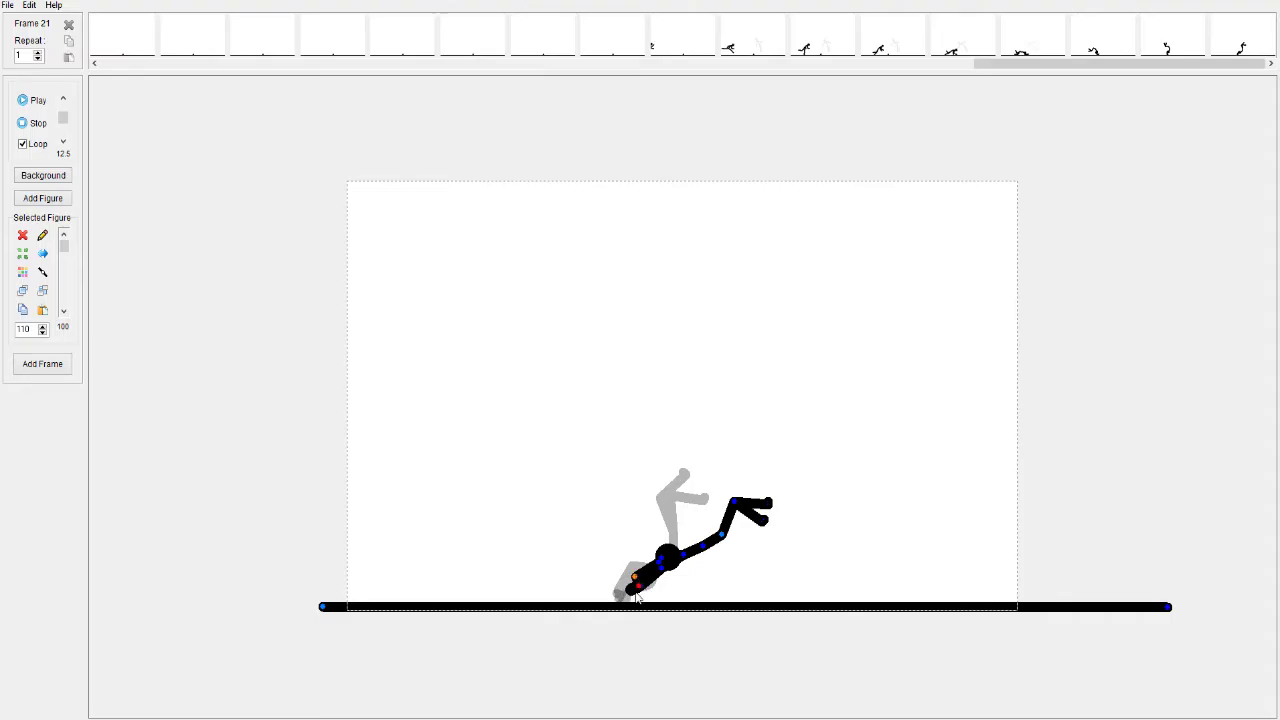
pyautogui.click(38, 364)
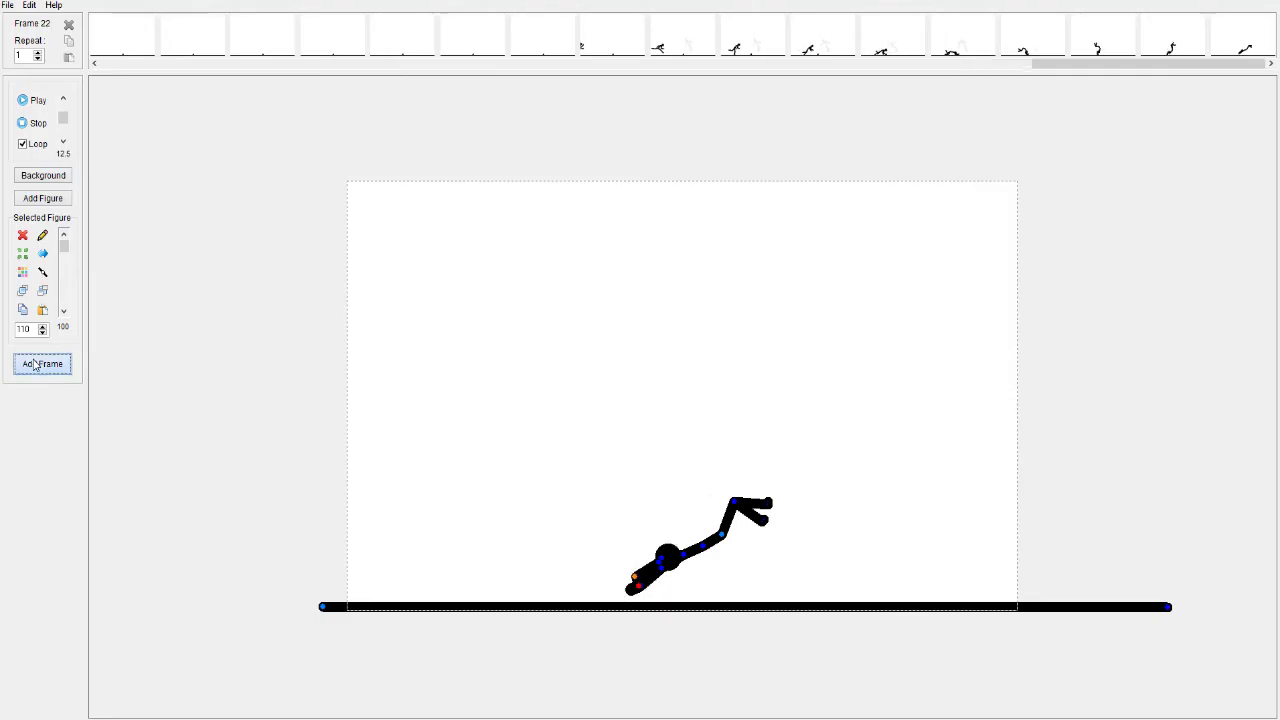